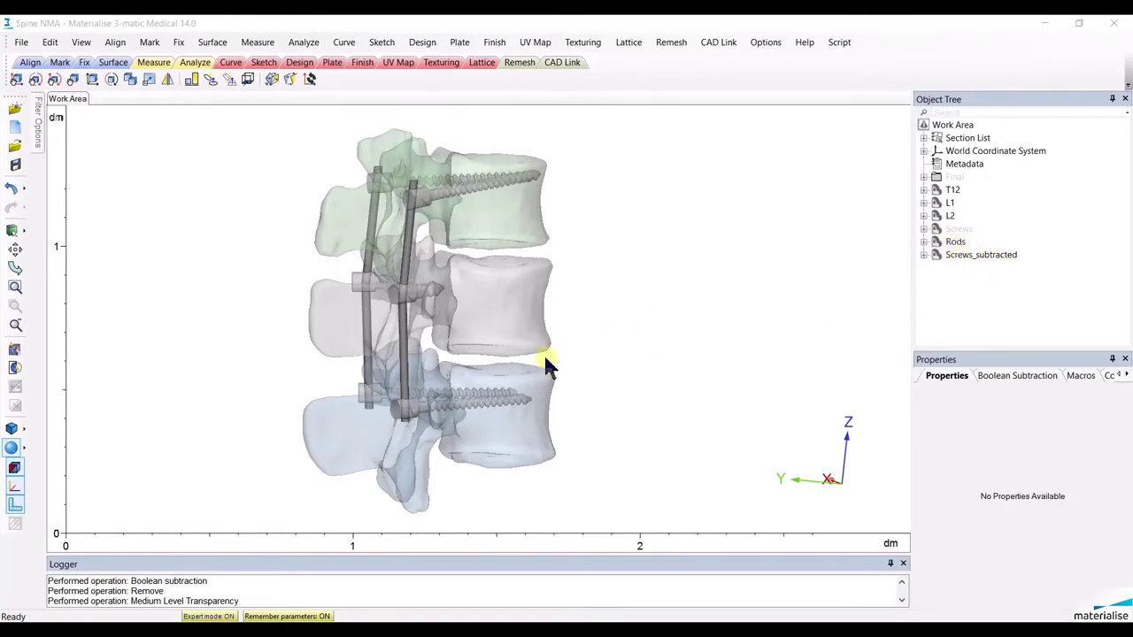
Hide the Rods and orbit the view along a screw head
right_click_drag(547, 363, 567, 372)
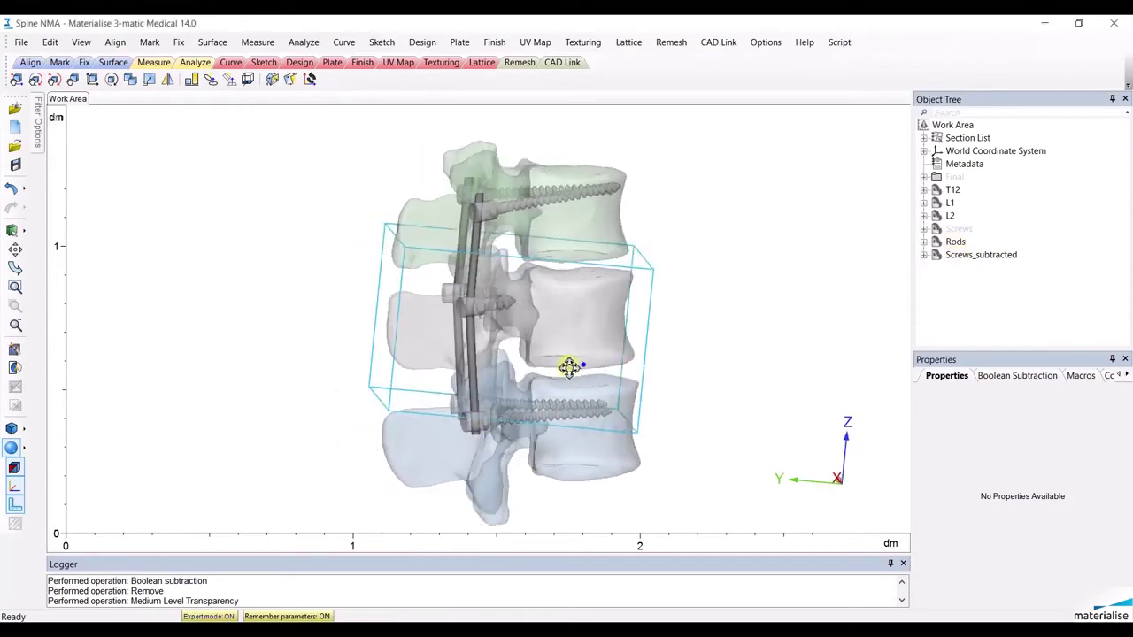
scroll(478, 217, "up", 2)
scroll(478, 221, "up", 3)
scroll(481, 226, "up", 3)
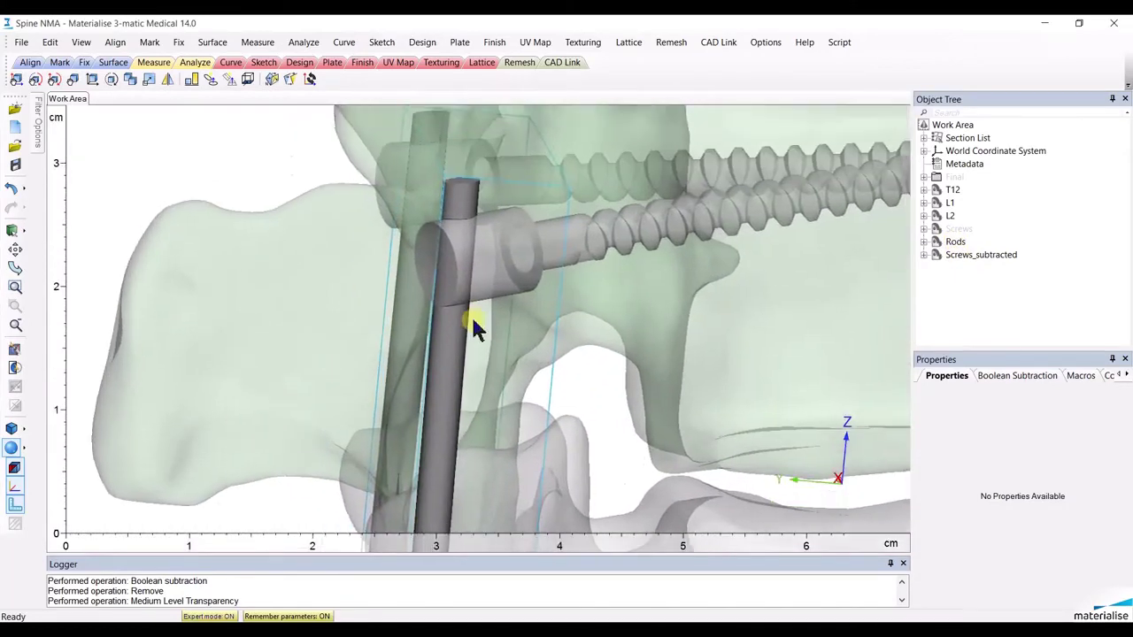
right_click(956, 242)
left_click(974, 296)
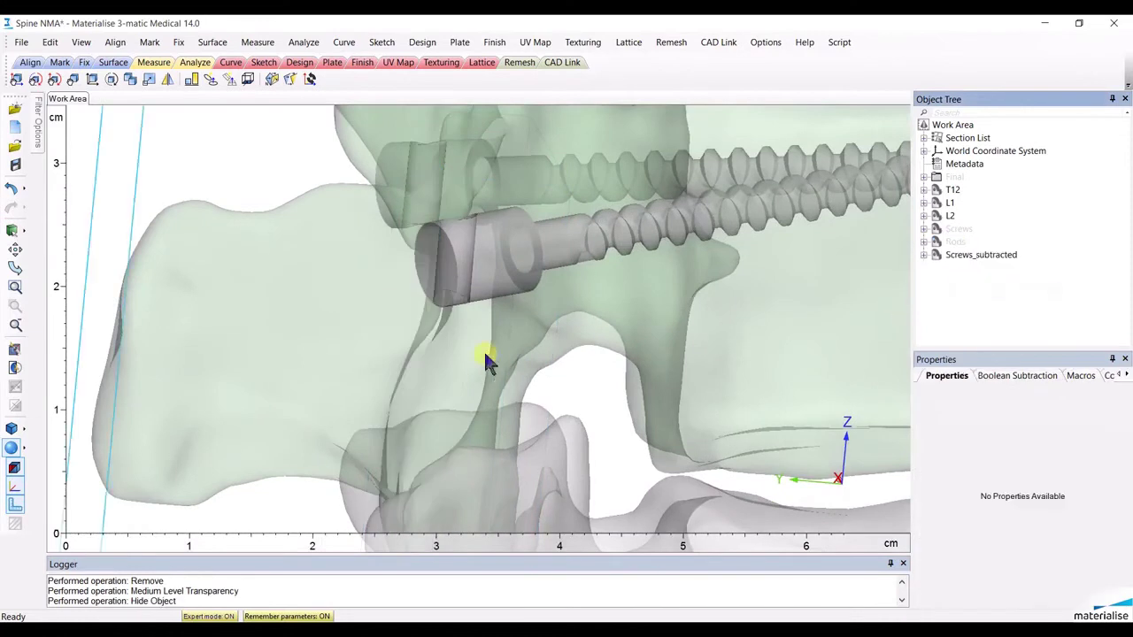
mouse_move(486, 360)
right_mouse_down()
mouse_move(467, 371)
mouse_move(467, 425)
mouse_move(457, 434)
mouse_move(433, 406)
right_mouse_up()
mouse_move(394, 446)
right_mouse_down()
mouse_move(485, 425)
mouse_move(481, 405)
right_mouse_up()
Show the original Screws and hide Screws_subtracted
right_click(959, 228)
left_click(983, 281)
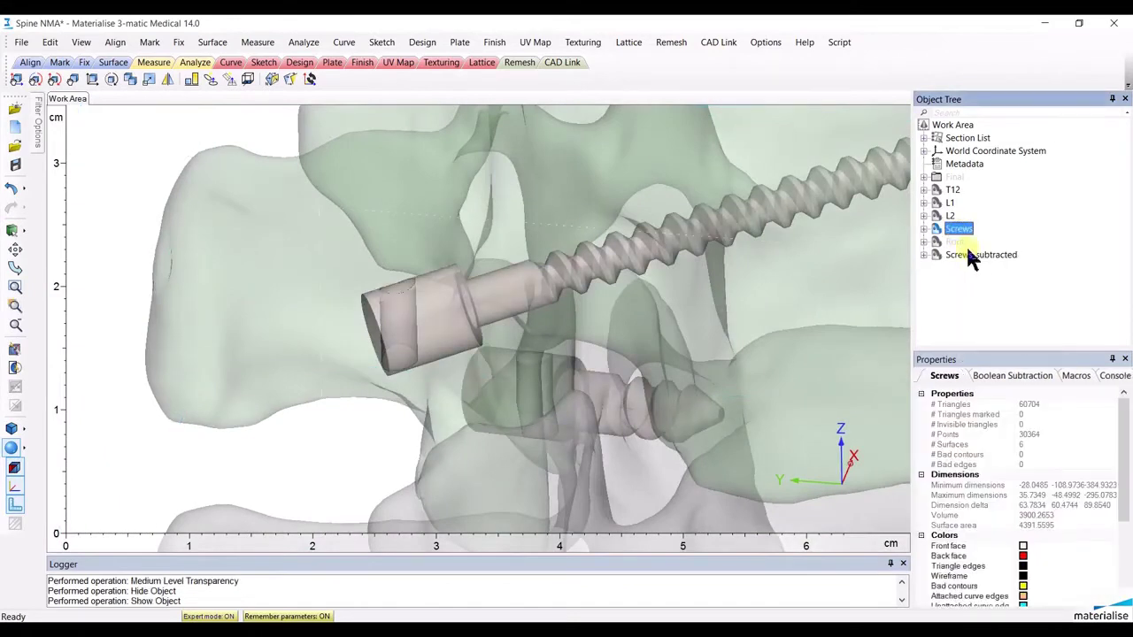
right_click(967, 253)
left_click(979, 294)
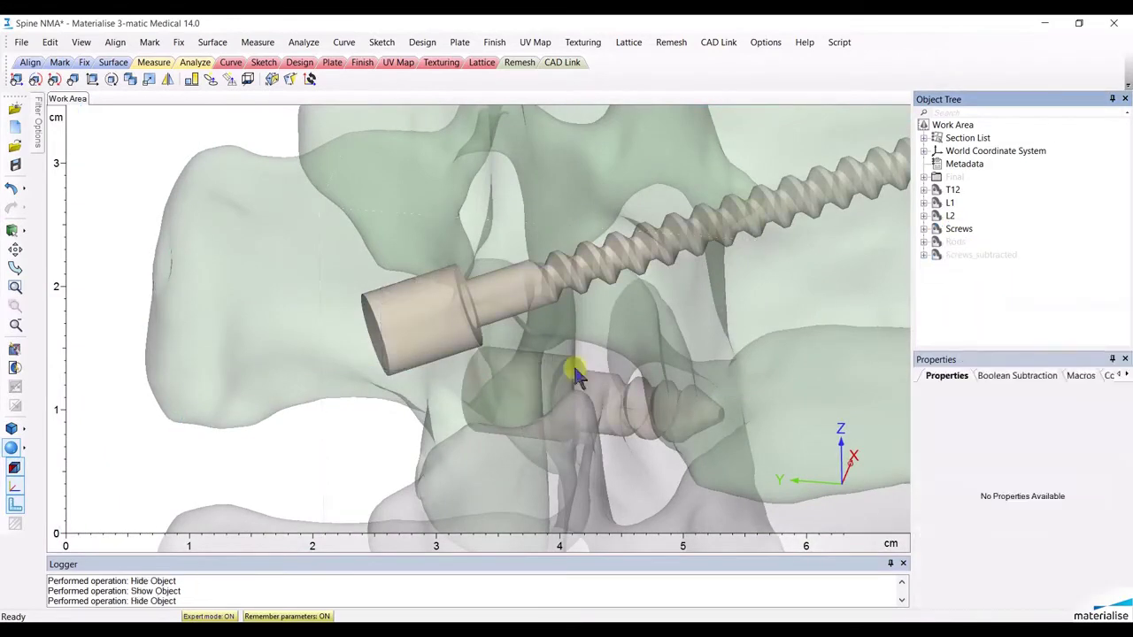
mouse_move(483, 354)
right_mouse_down()
mouse_move(328, 304)
mouse_move(397, 380)
right_mouse_up()
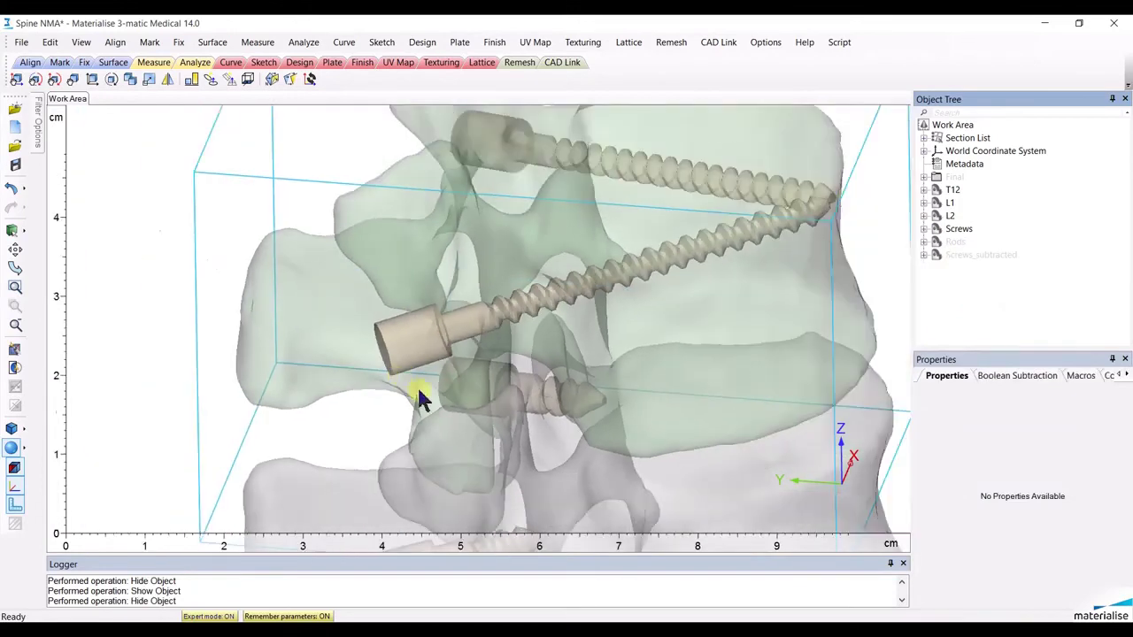
Show the Rods again and rotate the spine to a side view
right_click(956, 243)
left_click(983, 296)
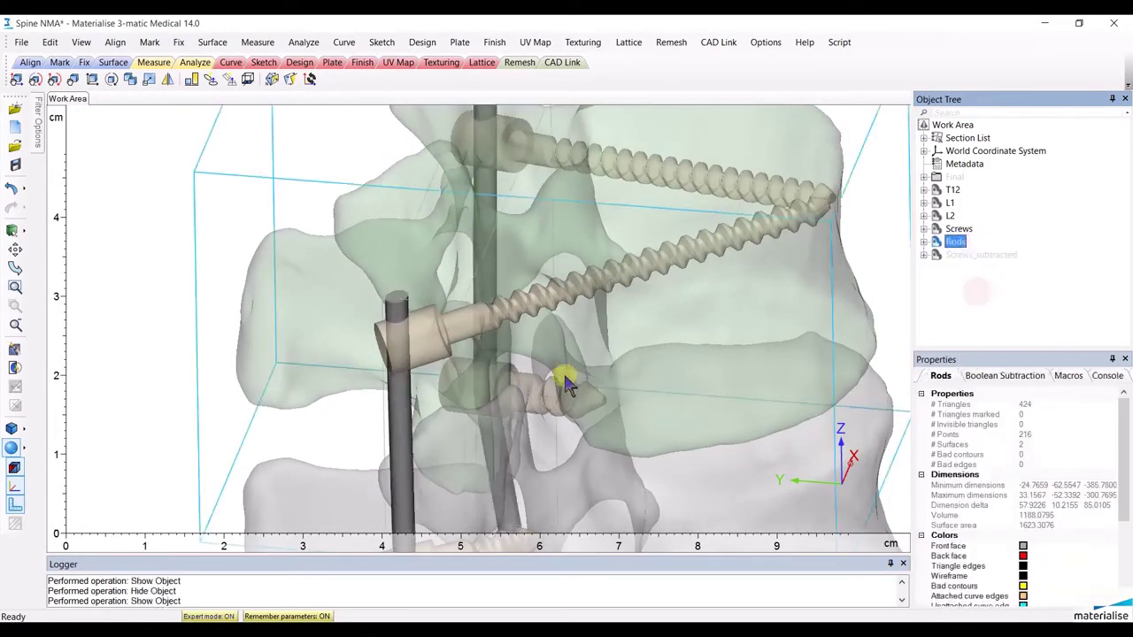
scroll(567, 383, "down", 3)
scroll(556, 375, "down", 2)
mouse_move(556, 384)
right_mouse_down()
mouse_move(531, 245)
mouse_move(554, 286)
right_mouse_up()
right_click_drag(774, 314, 722, 332)
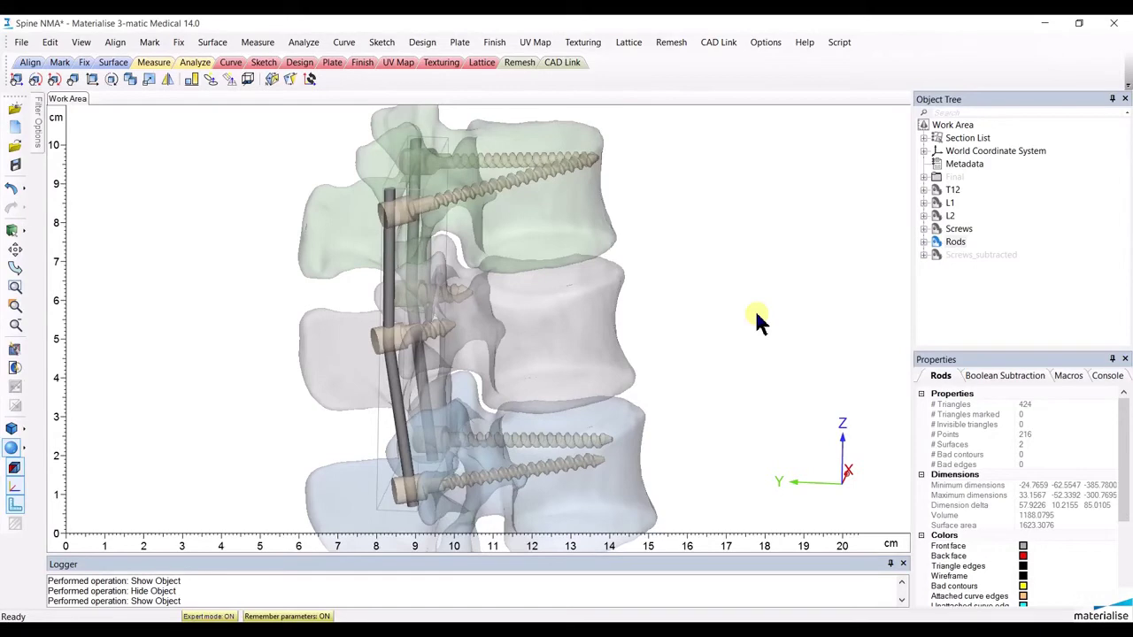
Hide the T12-through-Rods parts and show the Final group
left_click(950, 191, "shift")
right_click(966, 221)
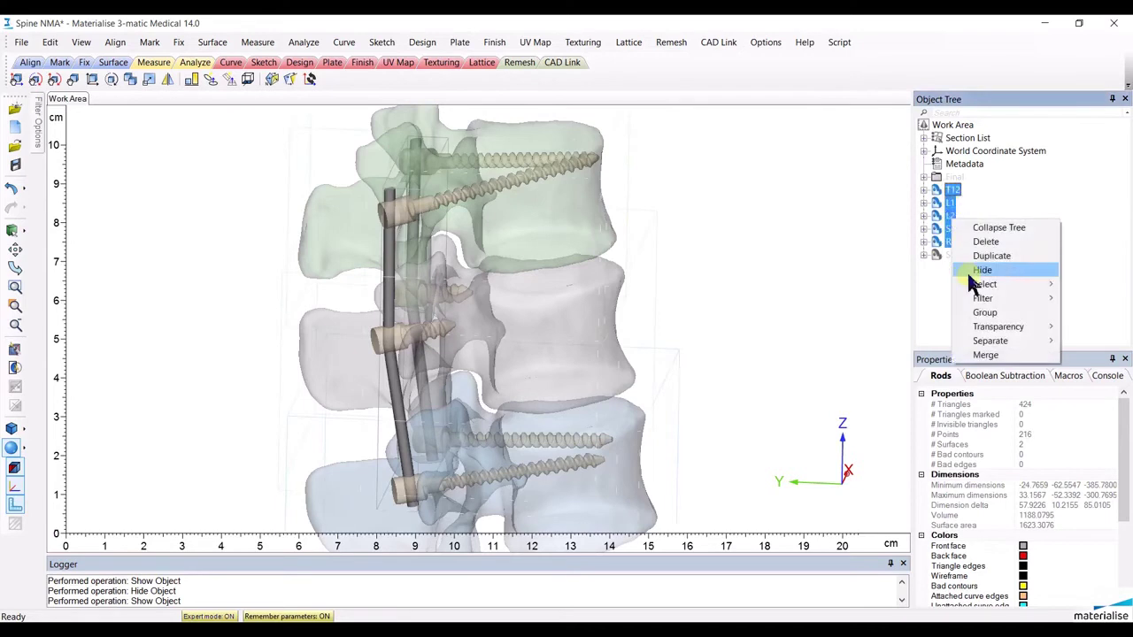
left_click(980, 270)
right_click(956, 181)
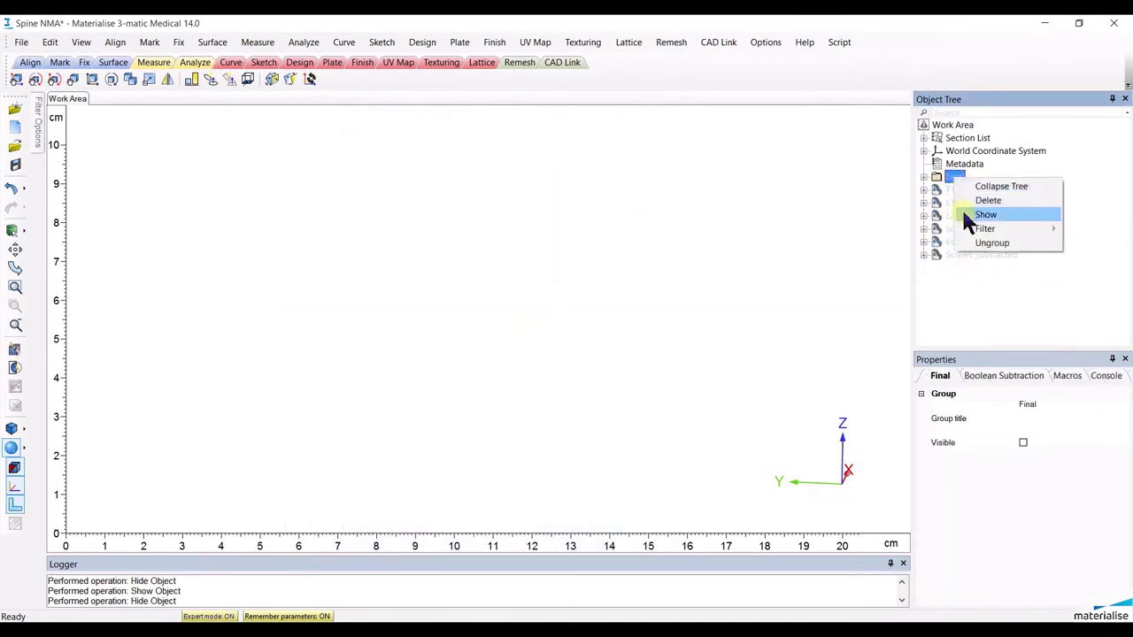
left_click(974, 215)
Draw the Final meshes with all triangle edges and zoom into the screw–rod junction
left_click(24, 449)
left_click(60, 550)
scroll(427, 226, "up", 5)
scroll(403, 234, "up", 5)
scroll(401, 235, "up", 5)
scroll(417, 245, "up", 4)
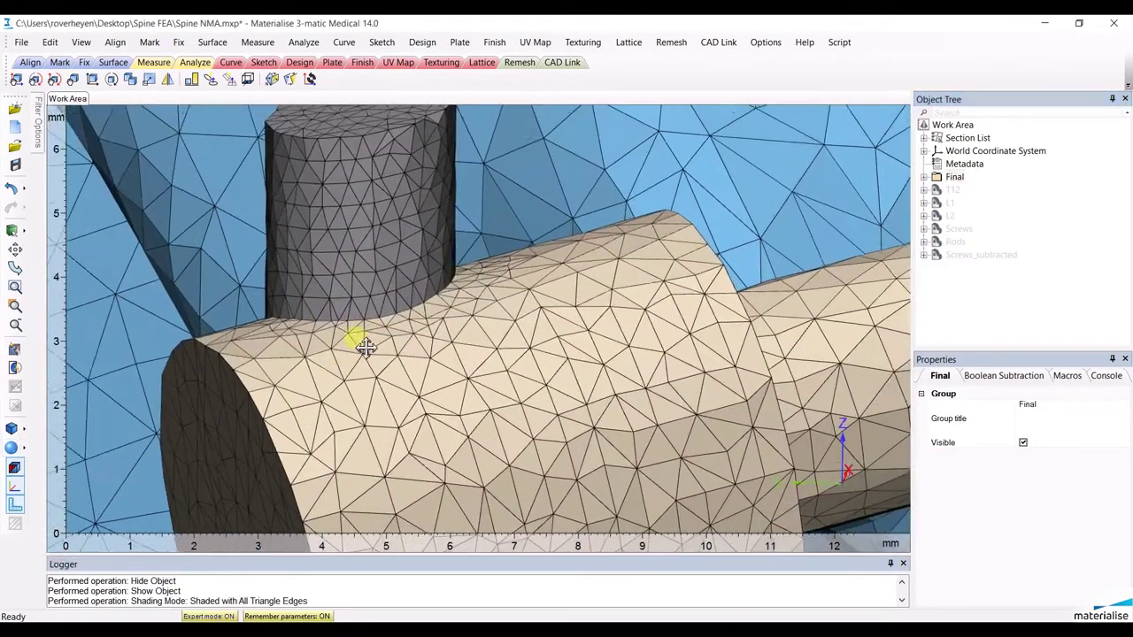
right_click_drag(364, 347, 372, 354)
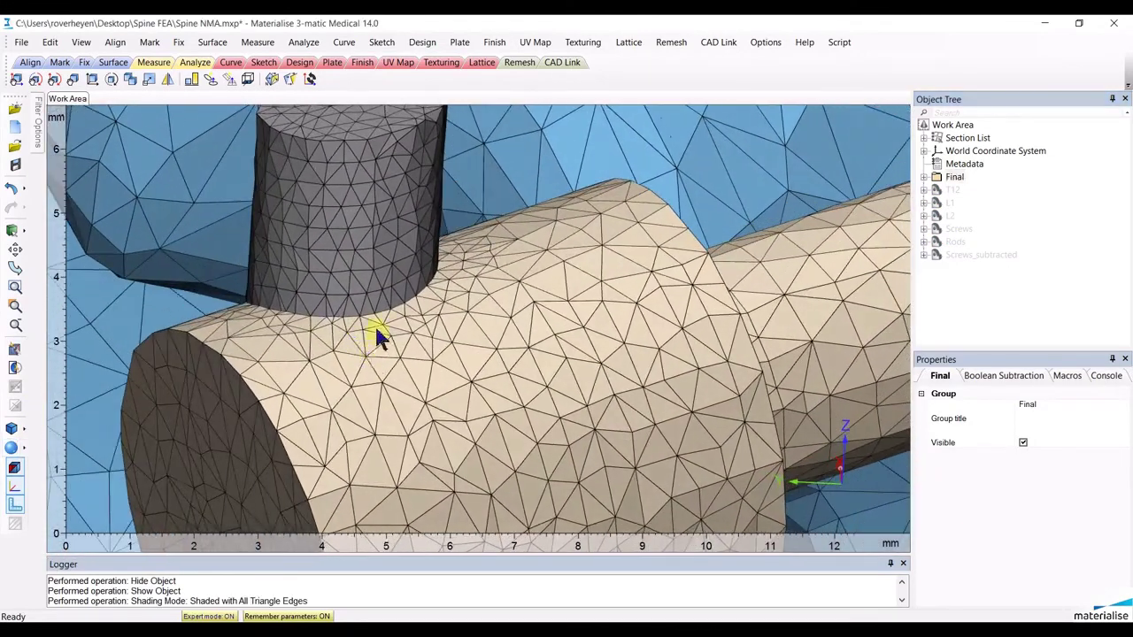
scroll(368, 327, "up", 3)
scroll(366, 324, "up", 2)
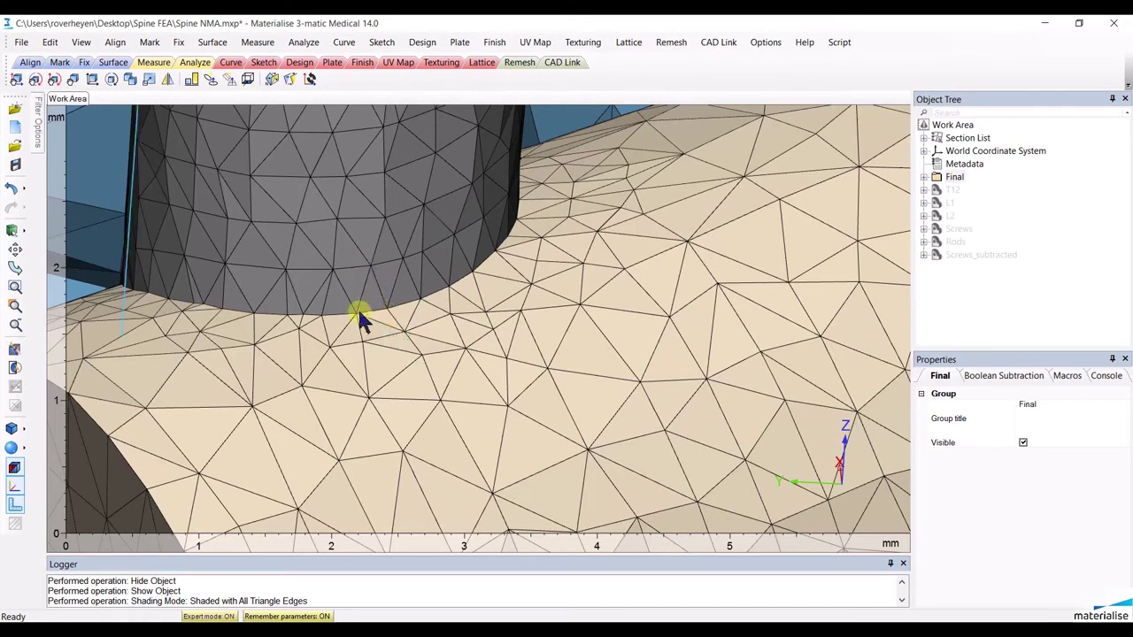
Zoom back out and select the pink, grey and blue vertebrae in turn, then clear the selection
scroll(371, 329, "down", 2)
scroll(371, 329, "down", 3)
scroll(371, 329, "down", 3)
scroll(371, 329, "down", 2)
scroll(377, 333, "down", 2)
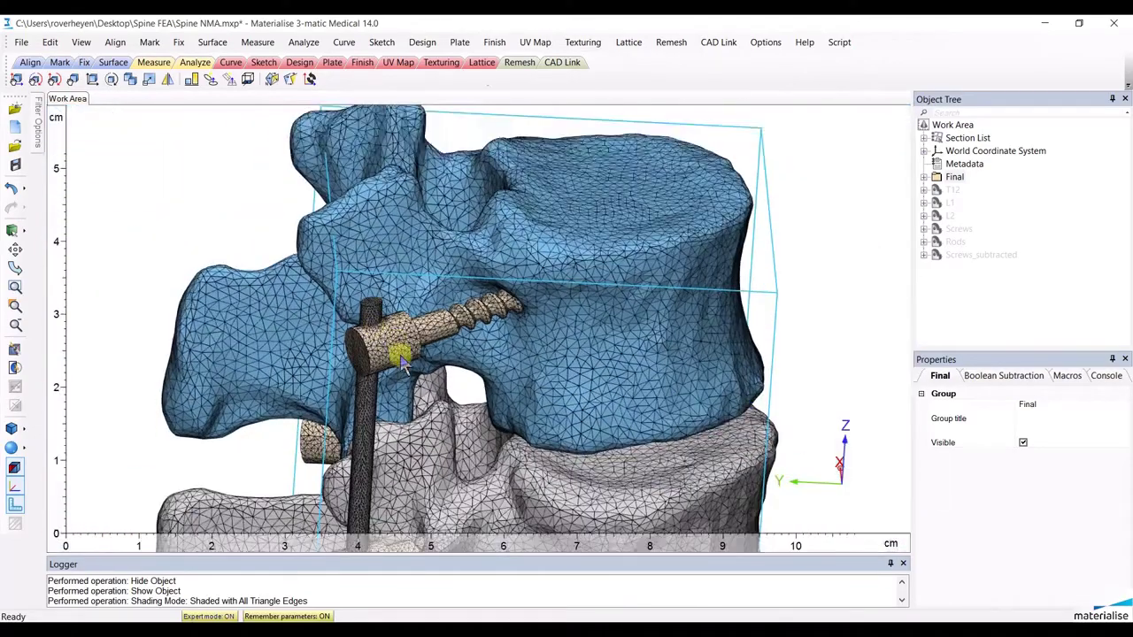
scroll(398, 350, "down", 2)
scroll(403, 336, "down", 2)
scroll(402, 346, "down", 2)
scroll(425, 328, "down", 2)
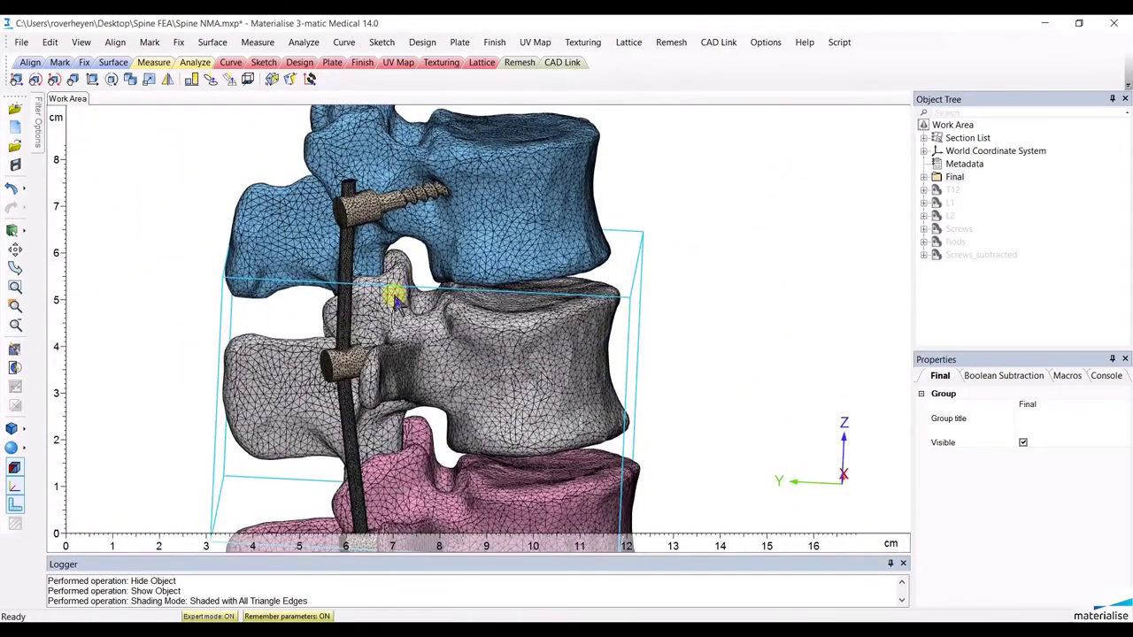
scroll(699, 346, "down", 2)
scroll(619, 341, "down", 2)
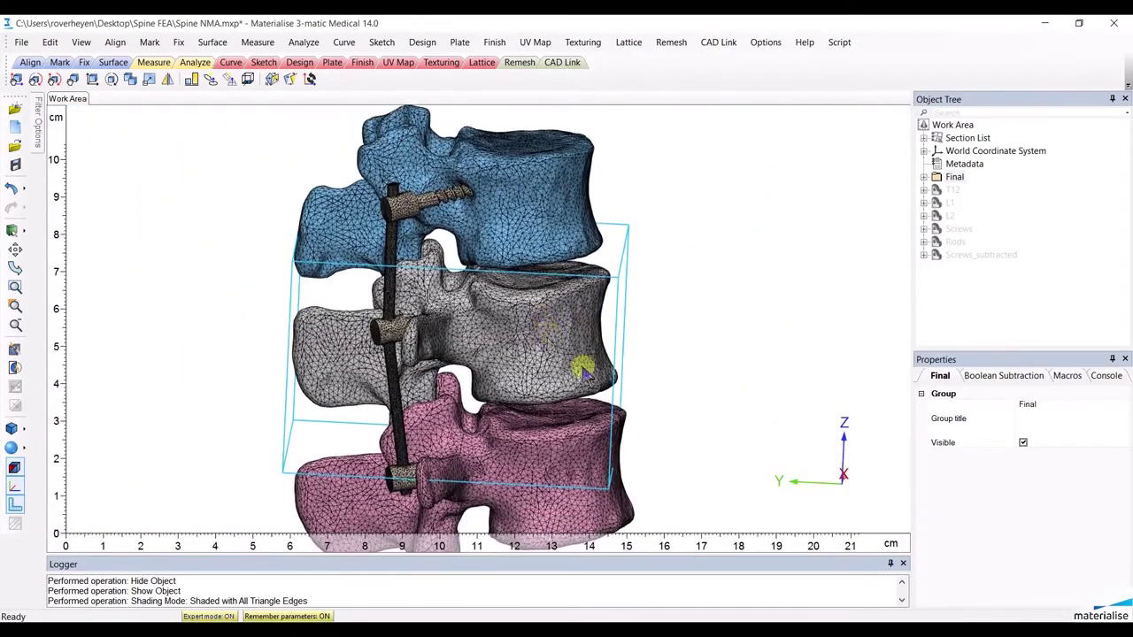
left_click(451, 501)
left_click(600, 315)
left_click(447, 177)
left_click(347, 487)
left_click(673, 403)
left_click(566, 232)
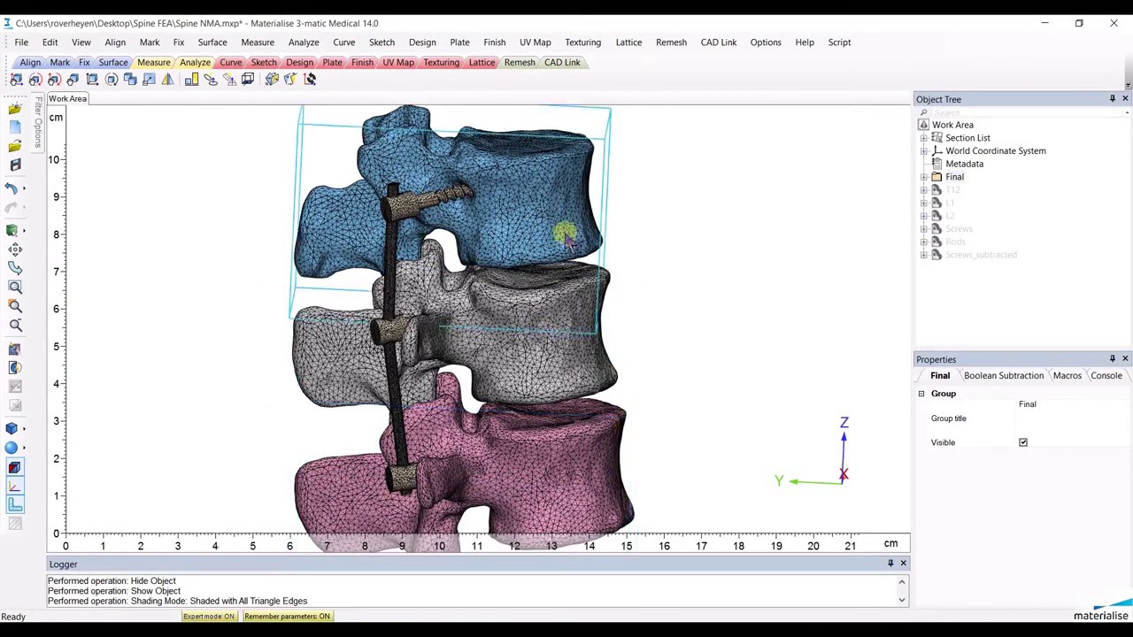
left_click(532, 321, "ctrl")
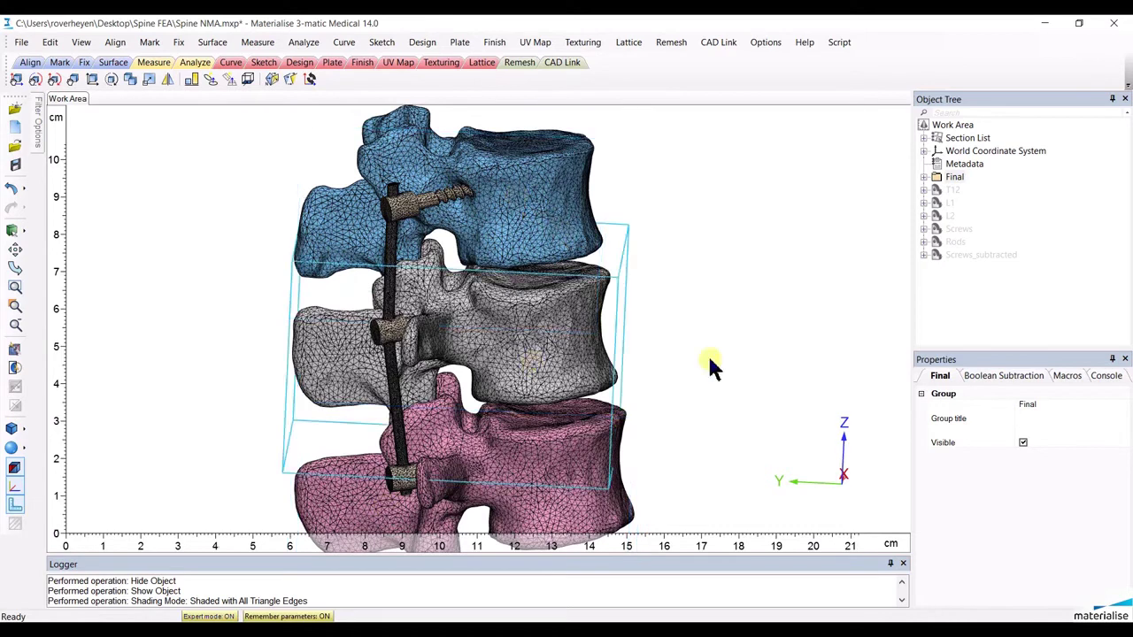
left_click(987, 257)
Hide the Final group, then show T12 through Rods fully opaque
right_click(956, 178)
left_click(974, 215)
left_click(954, 191)
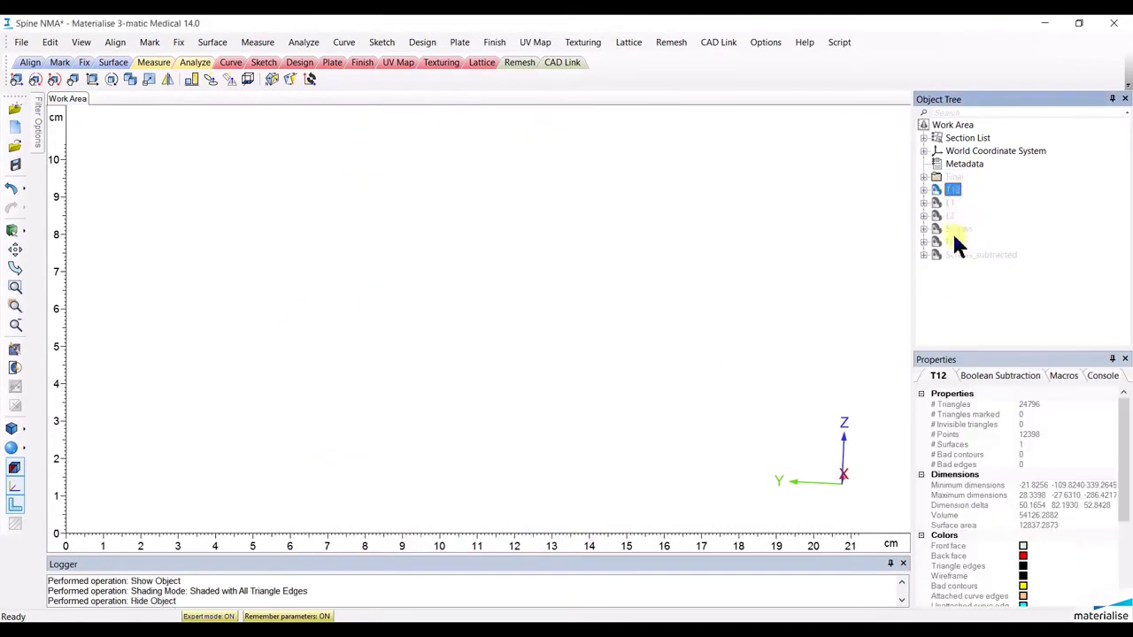
left_click(956, 242, "shift")
right_click(958, 241)
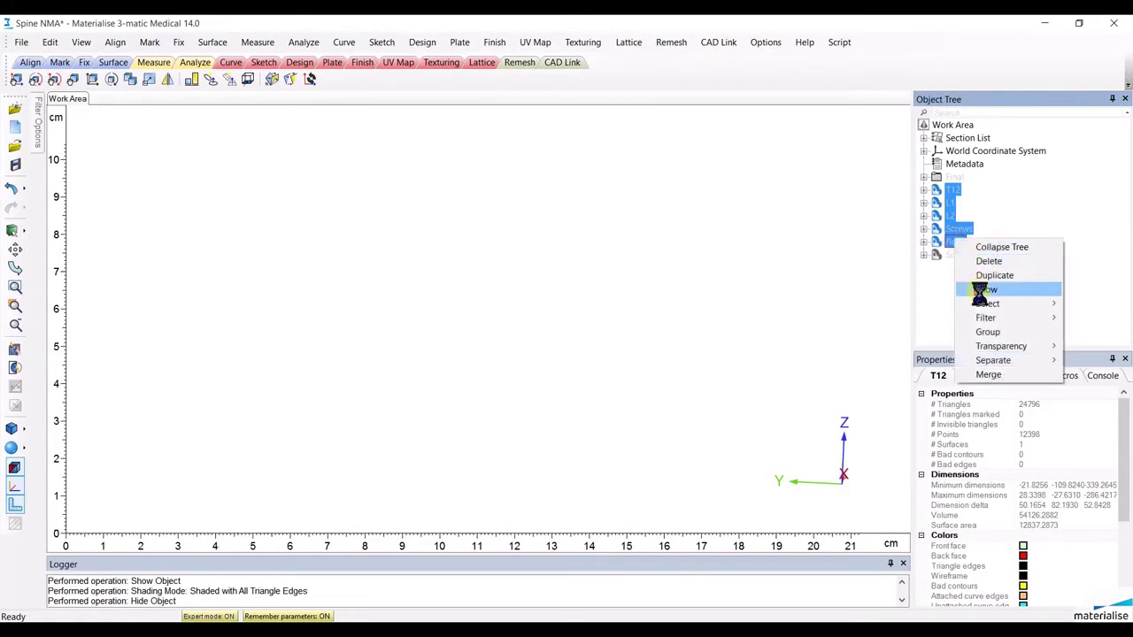
left_click(985, 291)
right_click(972, 230)
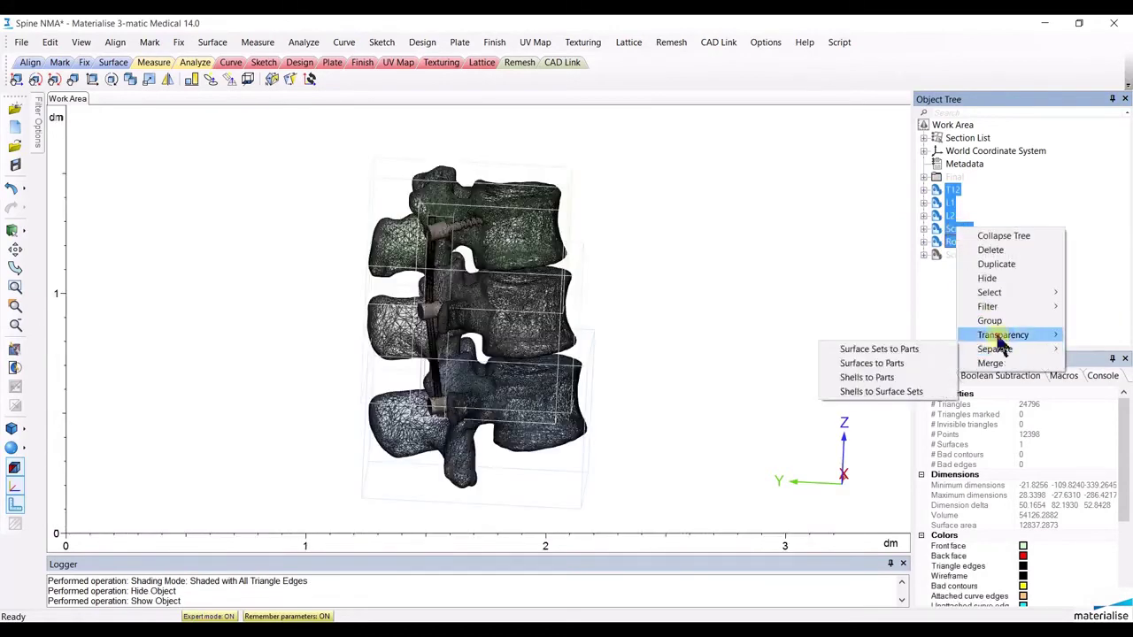
left_click(916, 335)
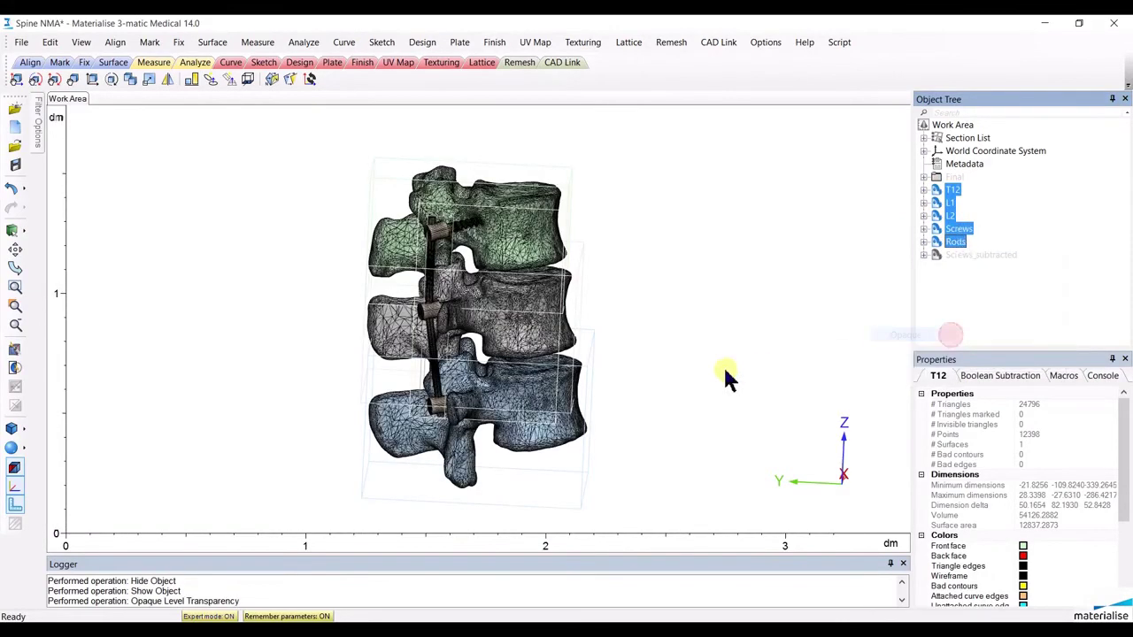
left_click(1035, 293)
Set up a non-manifold assembly: main entity T12, intersecting L1, L2, Screws and Rods
scroll(522, 394, "up", 2)
scroll(522, 394, "up", 2)
middle_click_drag(522, 394, 498, 412)
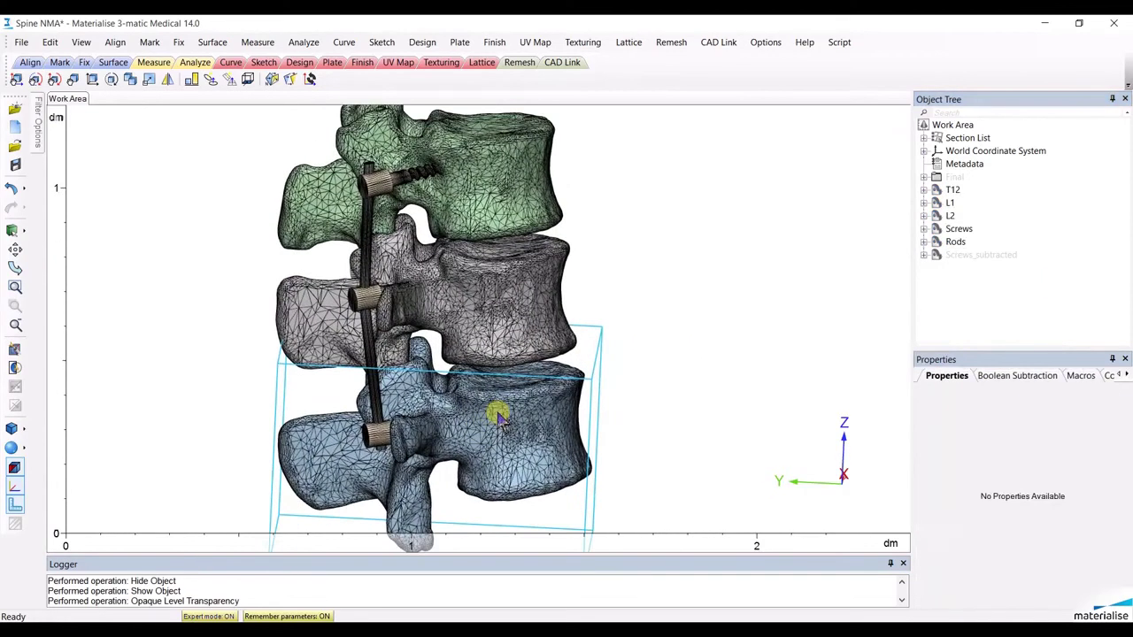
left_click(666, 44)
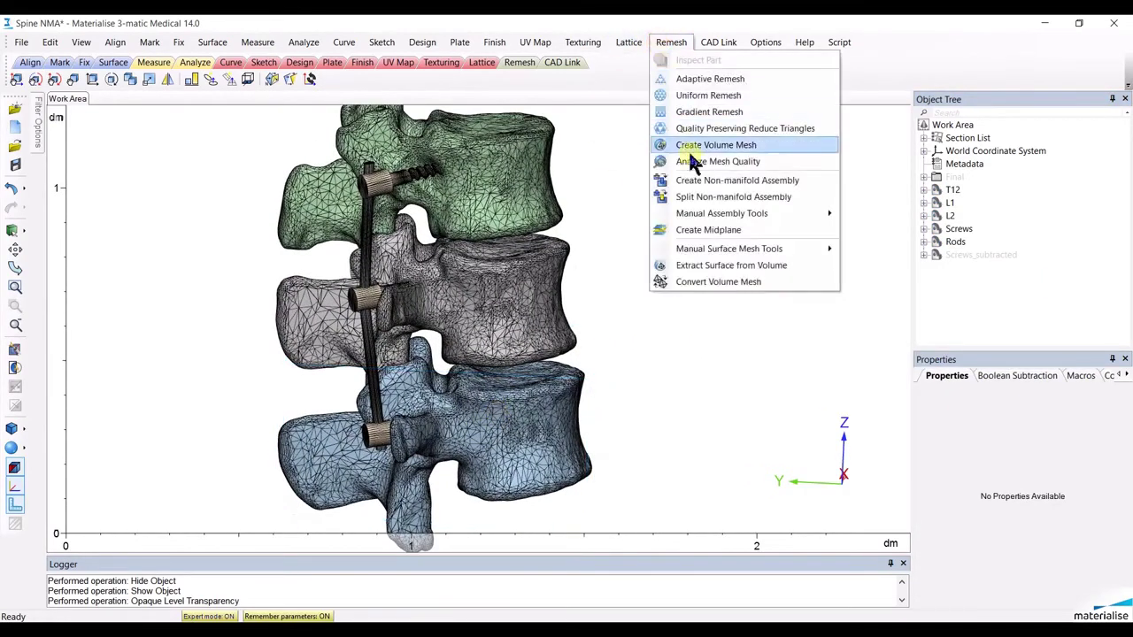
left_click(704, 180)
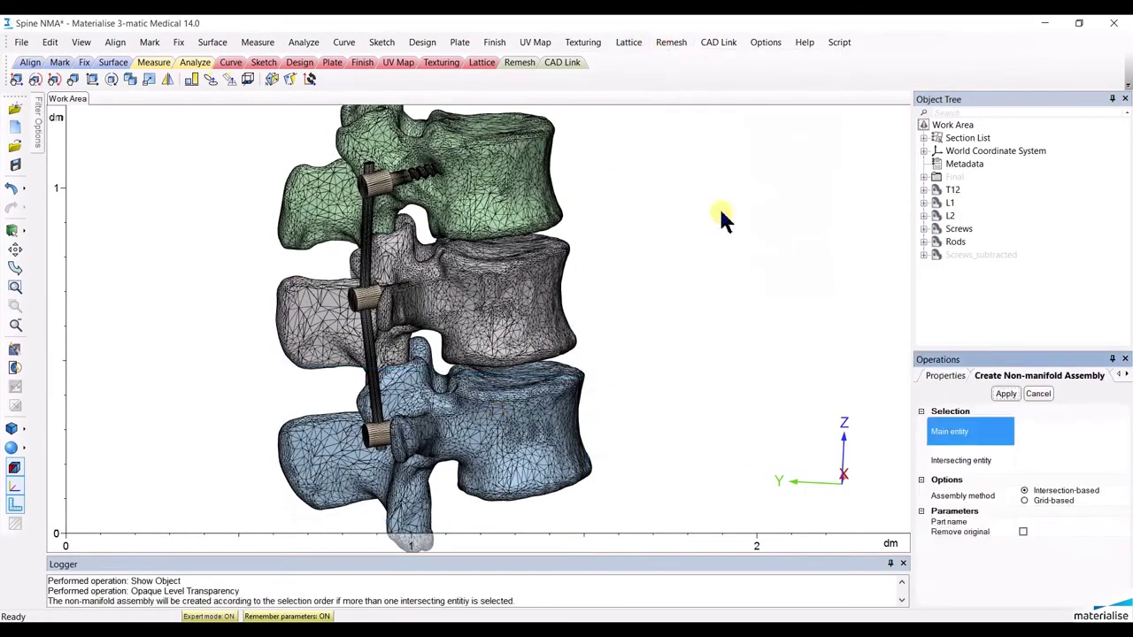
left_click(961, 292)
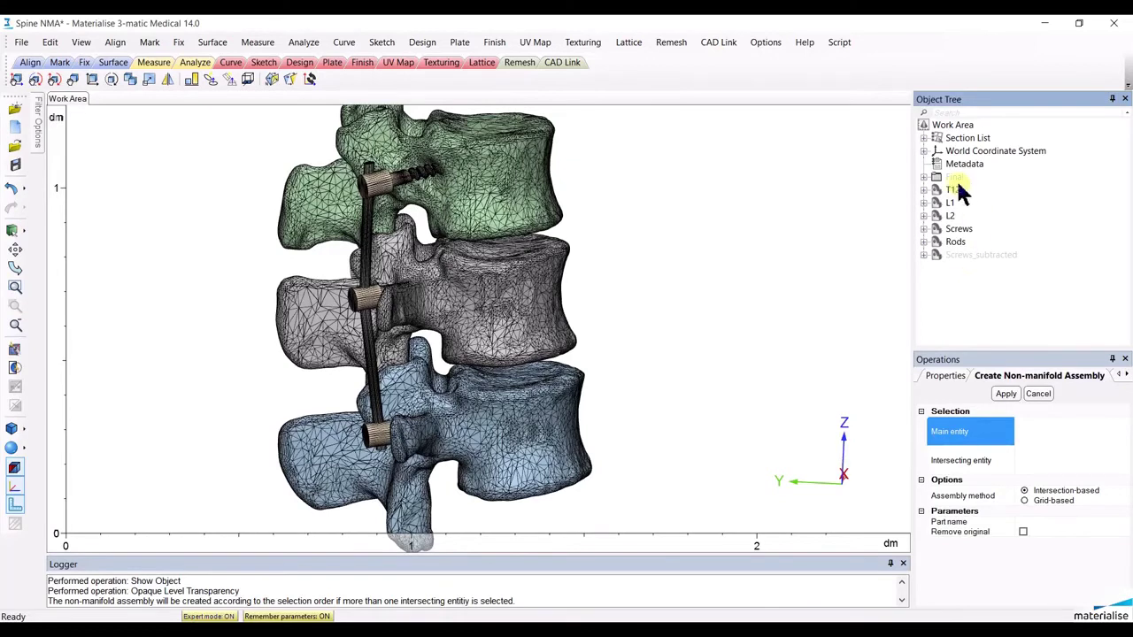
left_click(482, 188)
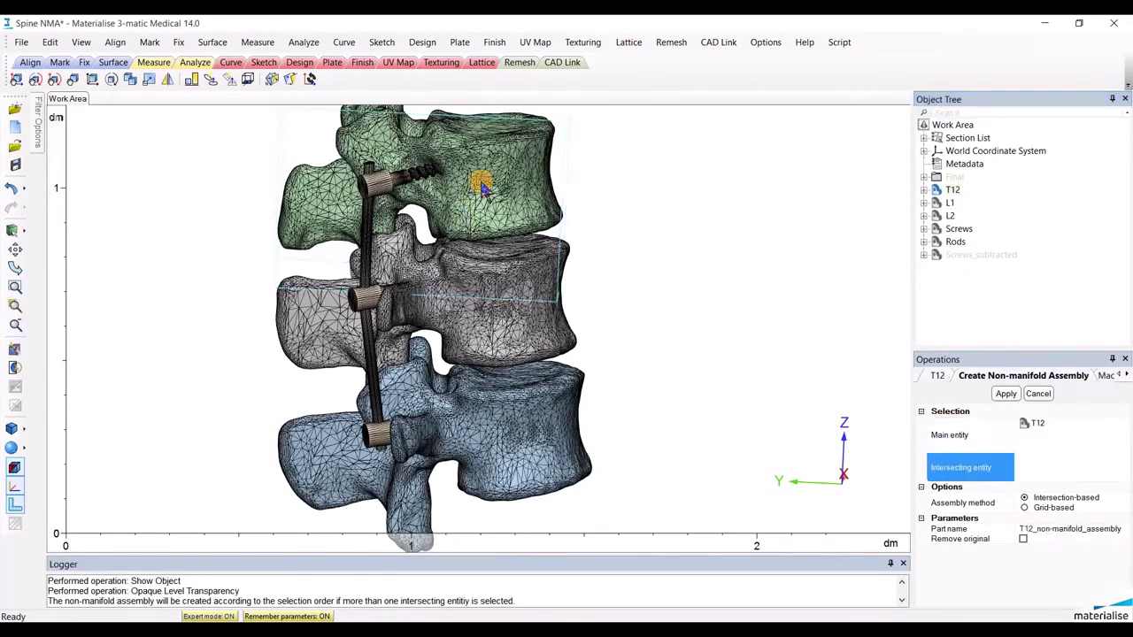
left_click(516, 329)
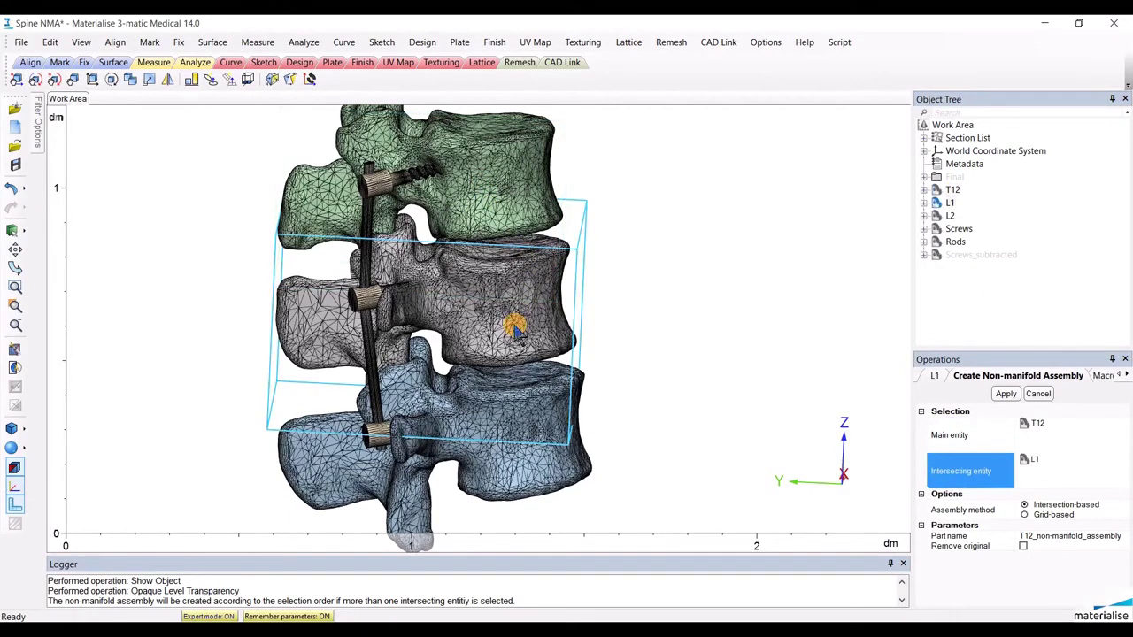
left_click(525, 459)
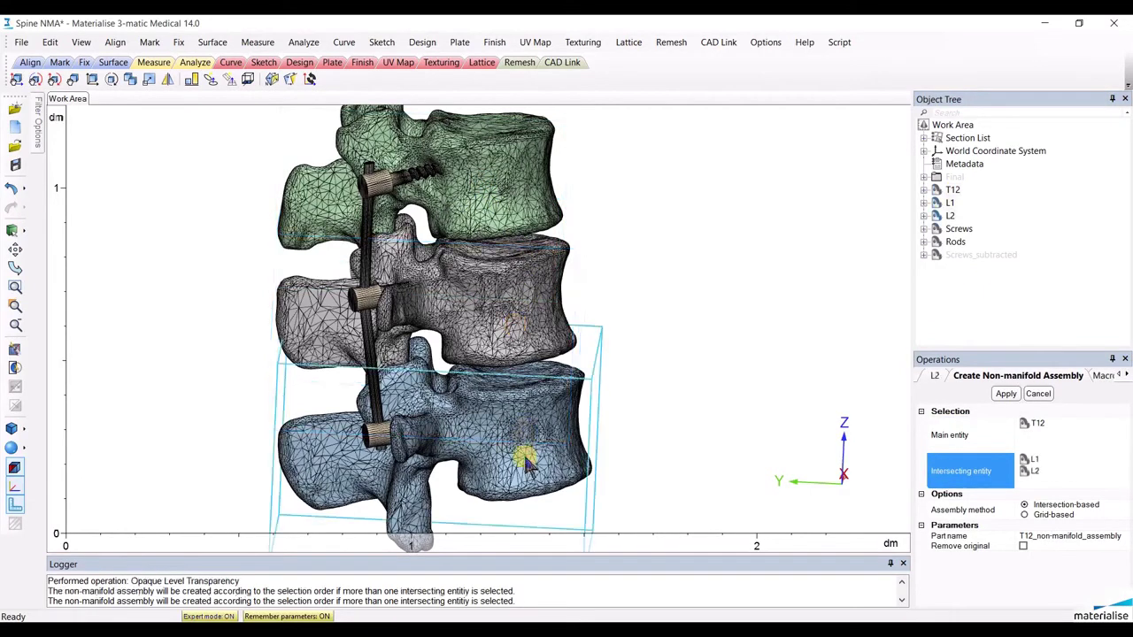
left_click(379, 184)
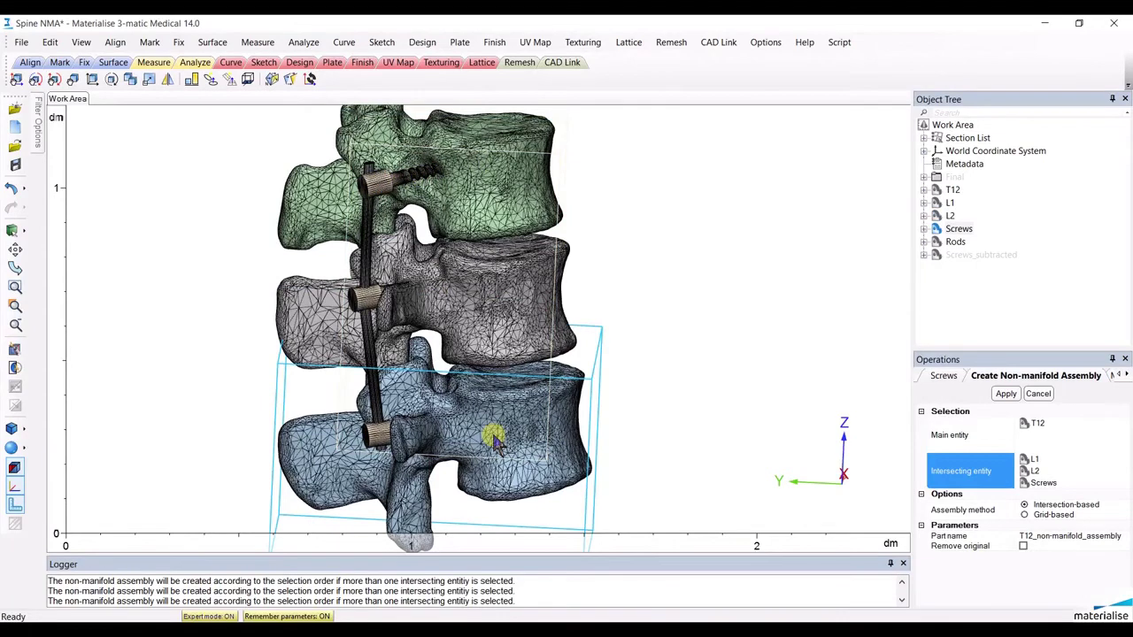
left_click(365, 245)
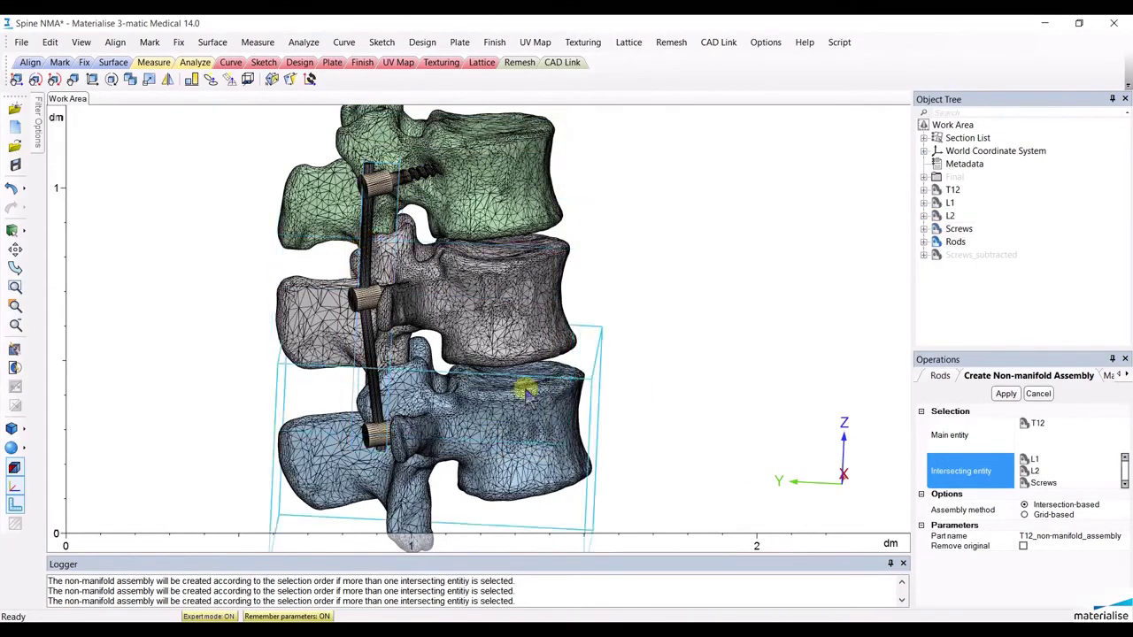
Name the assembly 'Spine NMA' and apply it
right_click_drag(510, 401, 544, 405)
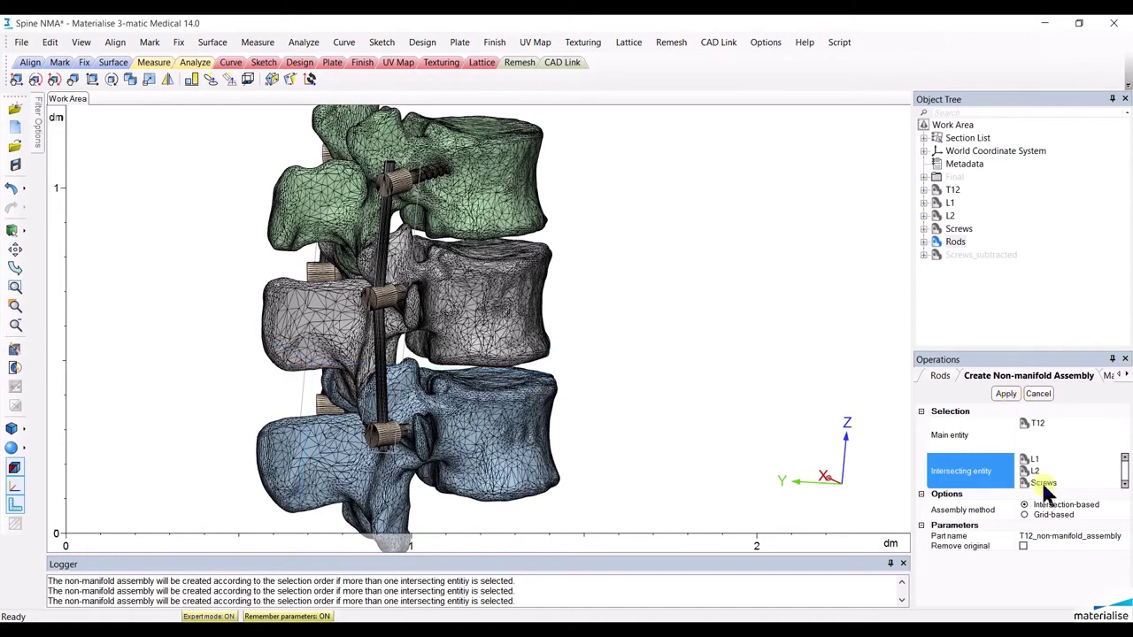
left_click(1029, 538)
type("Sp")
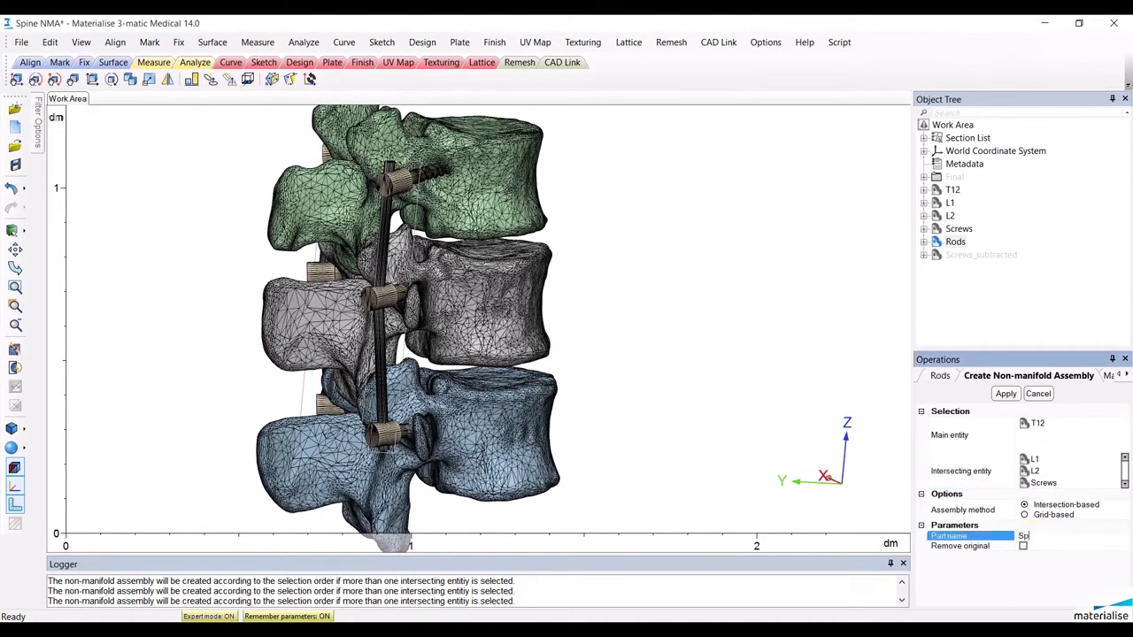
type("ine NMA")
left_click(1004, 394)
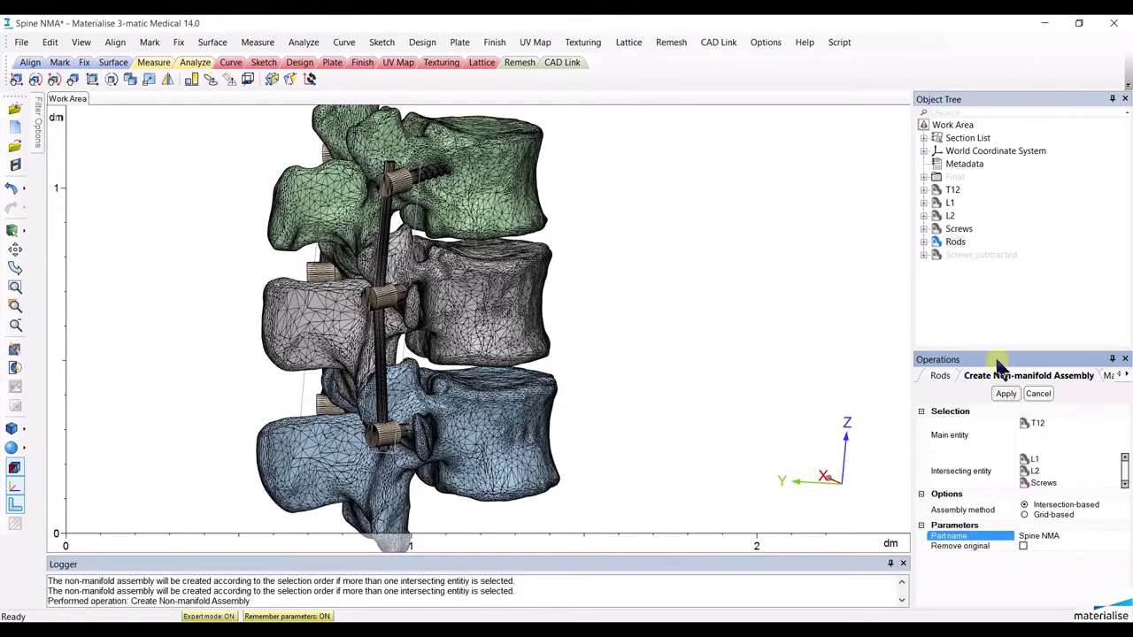
Hide the original T12, L1, L2, Screws and Rods parts
left_click(953, 190)
left_click(956, 242, "shift")
right_click(949, 188)
left_click(966, 235)
mouse_move(695, 399)
right_mouse_down()
mouse_move(649, 398)
mouse_move(685, 429)
right_mouse_up()
Zoom in on a Spine NMA screw–bone junction, then zoom back out
scroll(397, 298, "up", 3)
scroll(392, 306, "up", 3)
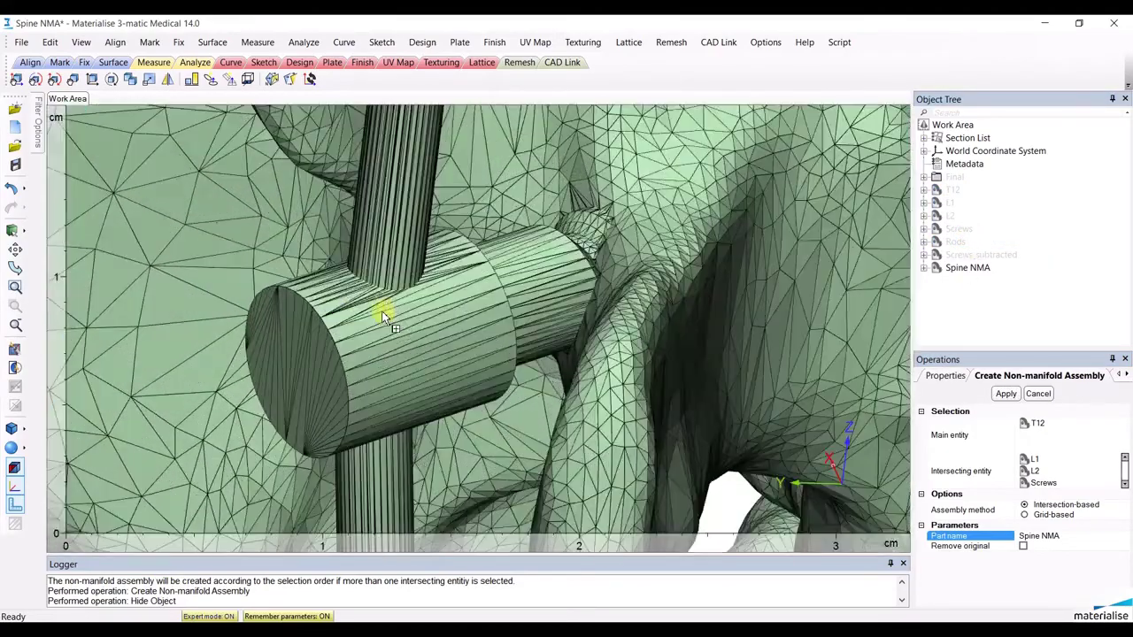
scroll(386, 306, "up", 3)
scroll(385, 305, "up", 2)
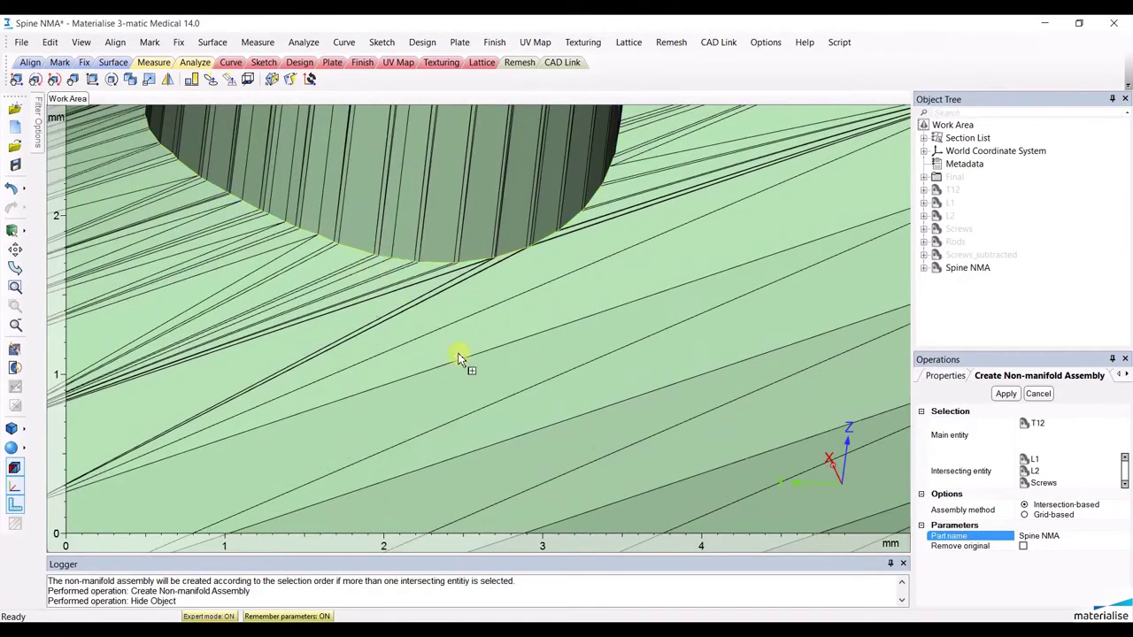
scroll(470, 362, "down", 2)
scroll(478, 377, "down", 2)
scroll(487, 389, "down", 2)
scroll(496, 416, "down", 2)
scroll(514, 443, "down", 2)
scroll(520, 440, "down", 2)
scroll(470, 361, "down", 2)
scroll(473, 361, "down", 3)
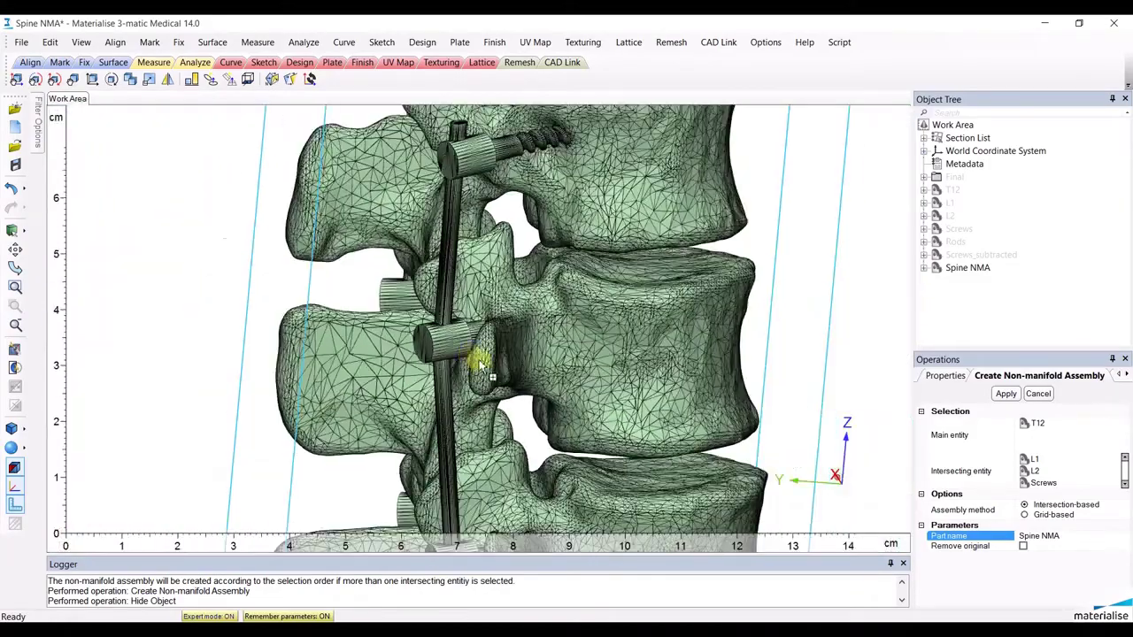
scroll(495, 381, "down", 2)
Expand Spine NMA's surface list and locate the L1, T12, L2, Screws and Rods surfaces
left_click(923, 268)
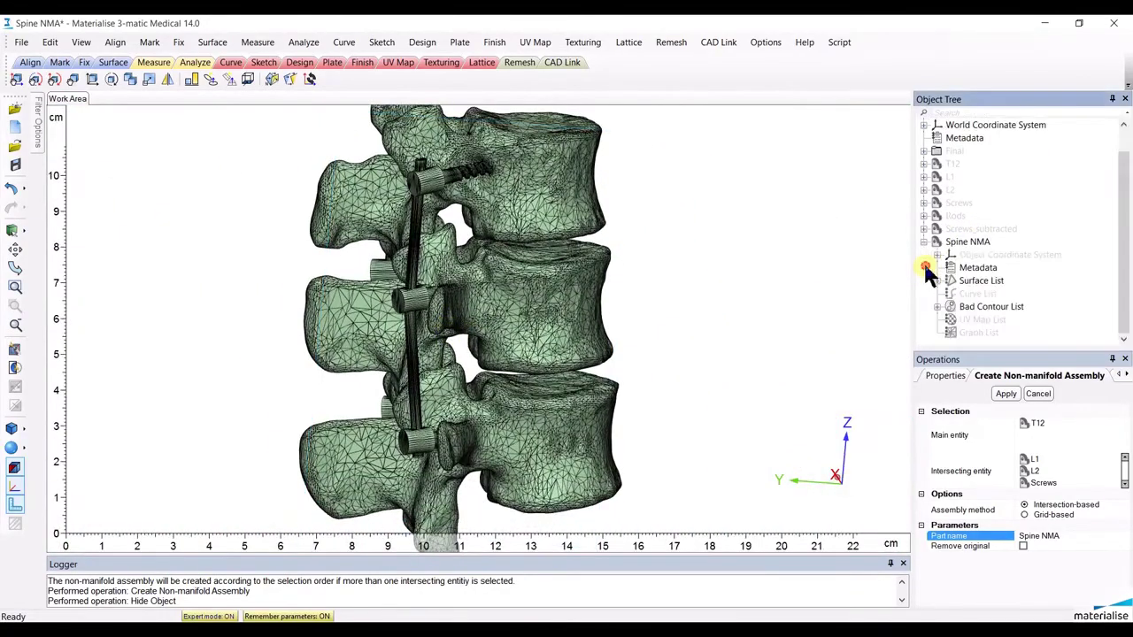
left_click(938, 282)
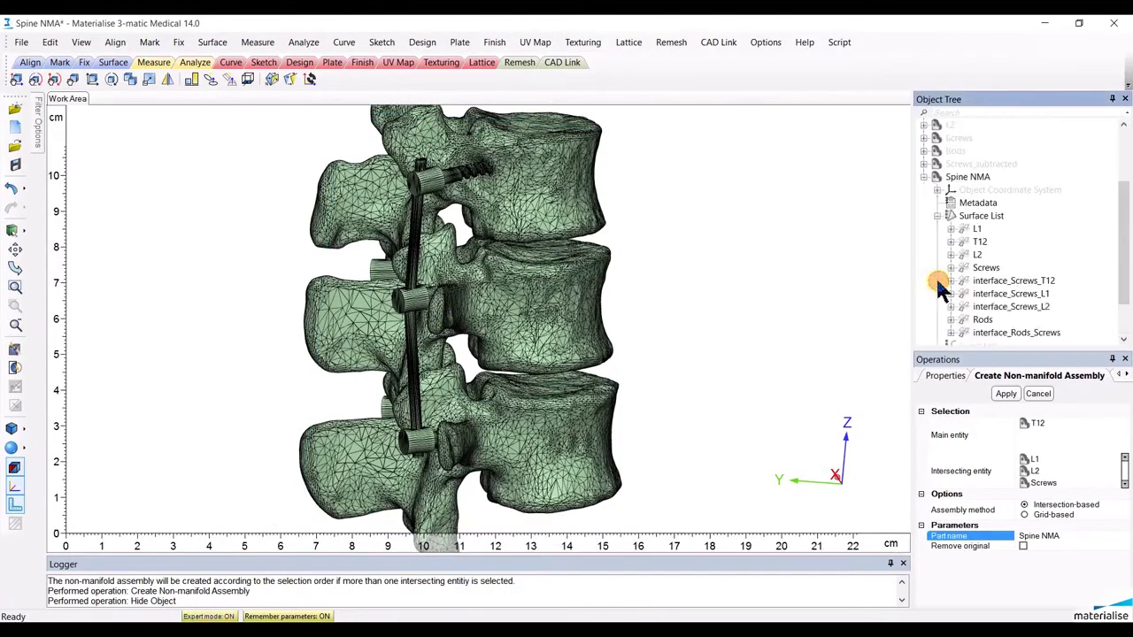
left_click(978, 229)
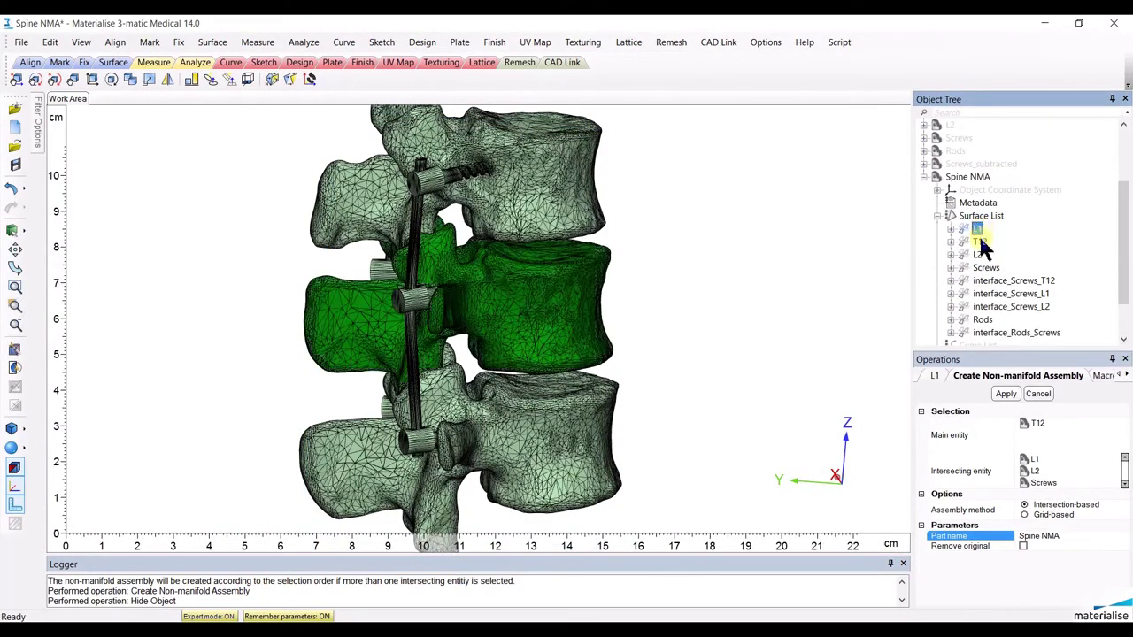
left_click(979, 242)
left_click(979, 255)
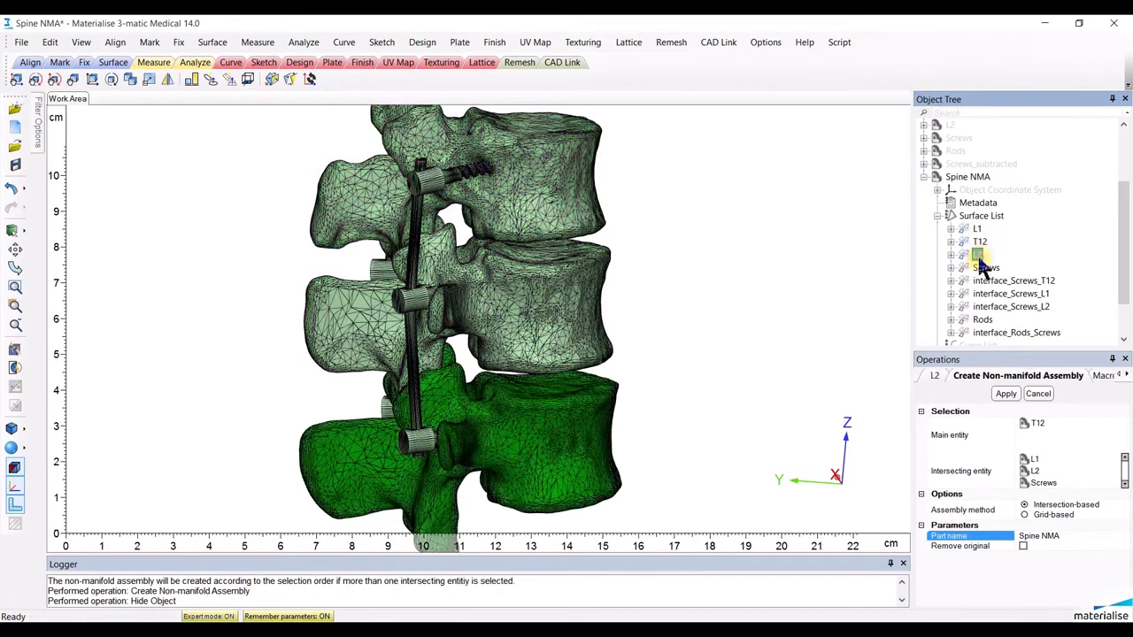
left_click(984, 268)
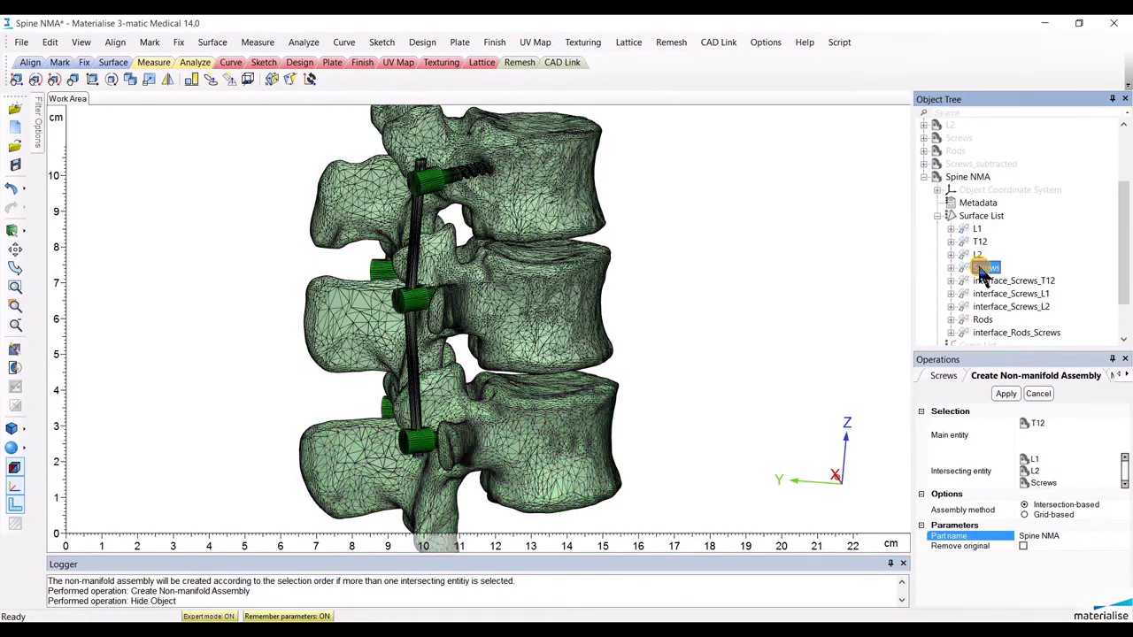
left_click(984, 319)
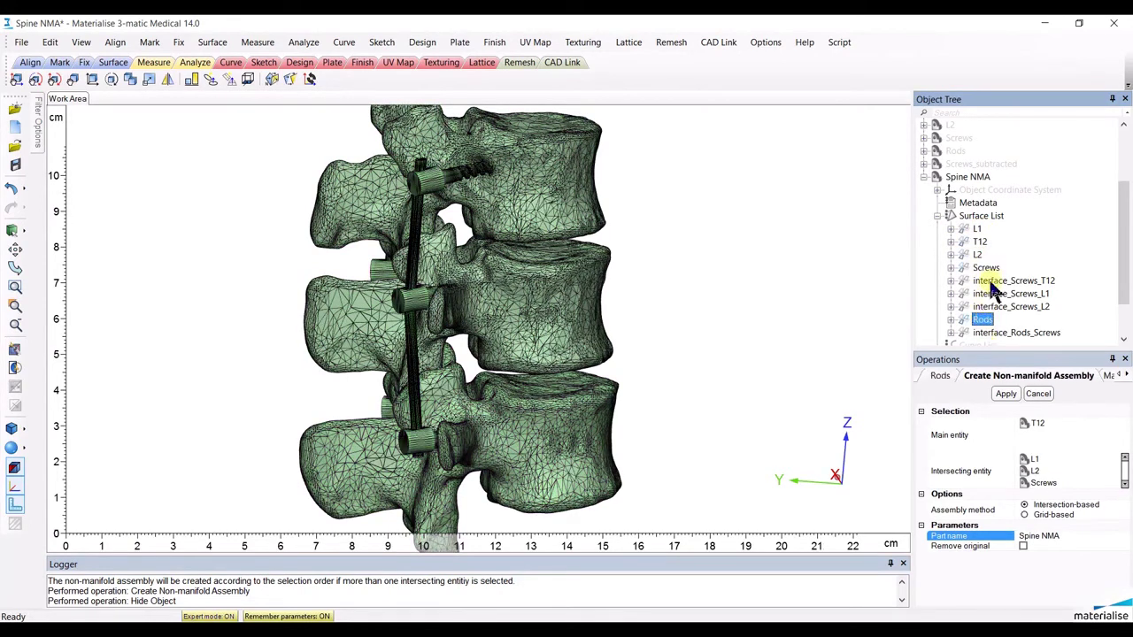
Hide the L1, T12 and L2 surfaces to view the screw interface surfaces in smooth shading
left_click(990, 283)
left_click(991, 294, "ctrl")
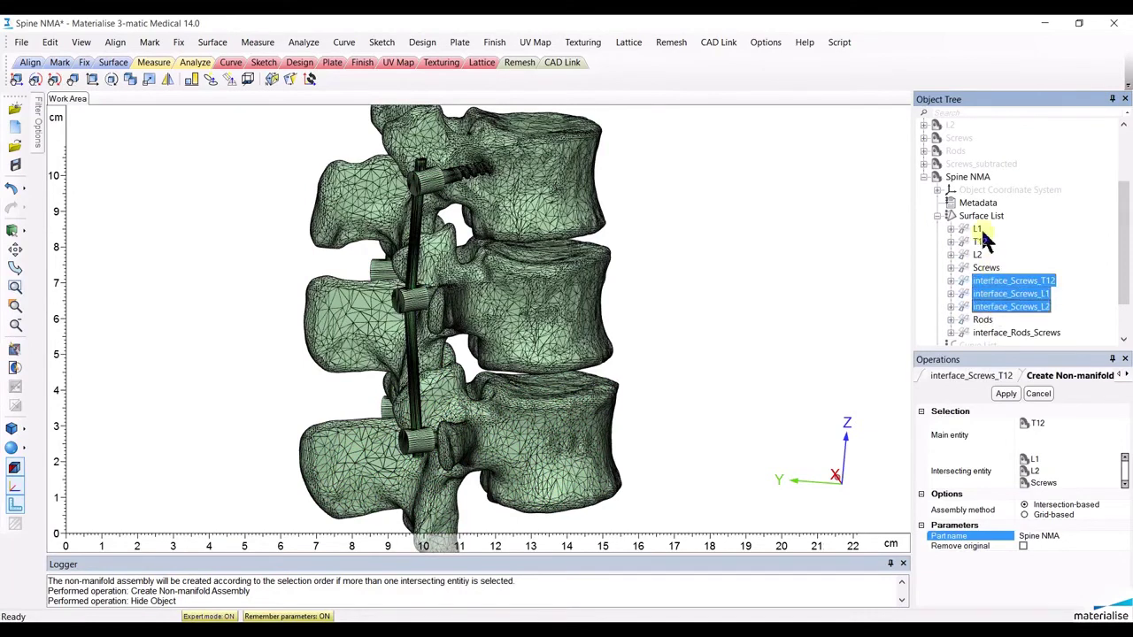
left_click(979, 228)
left_click(978, 255, "shift")
right_click(992, 248)
left_click(1001, 281)
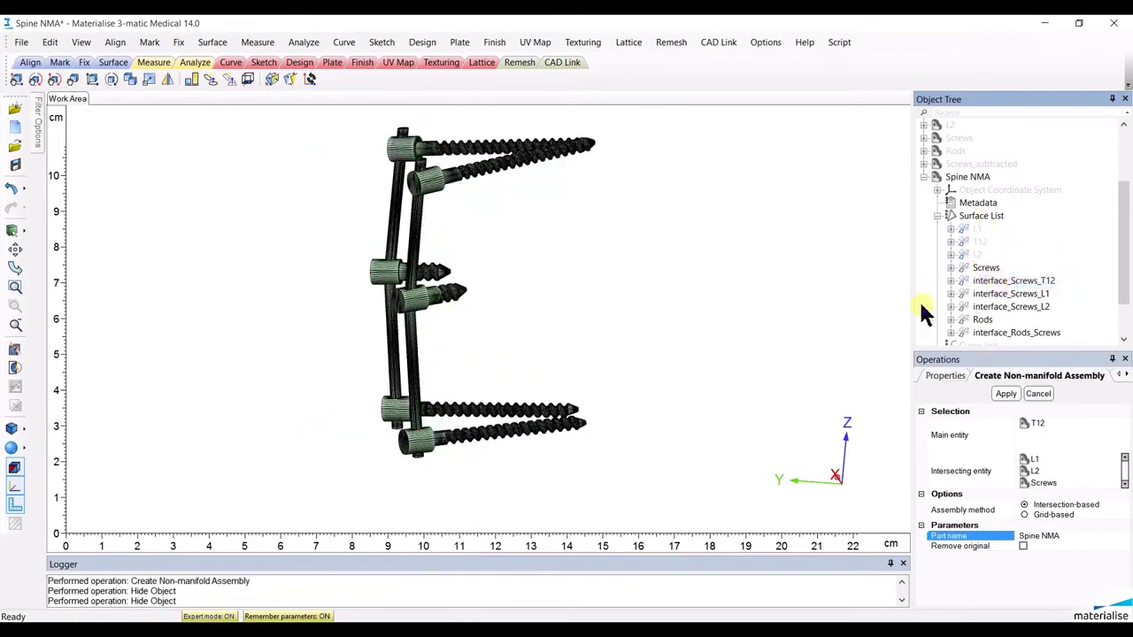
left_click(992, 281)
left_click(992, 308, "shift")
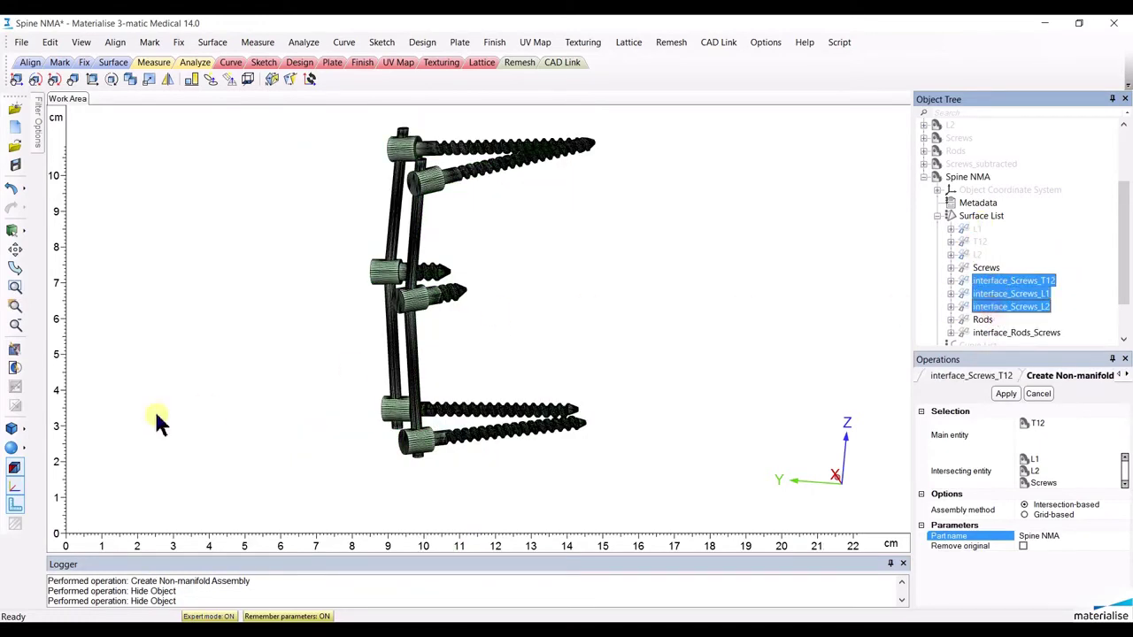
left_click(11, 447)
mouse_move(587, 198)
right_mouse_down()
mouse_move(413, 292)
mouse_move(481, 278)
right_mouse_up()
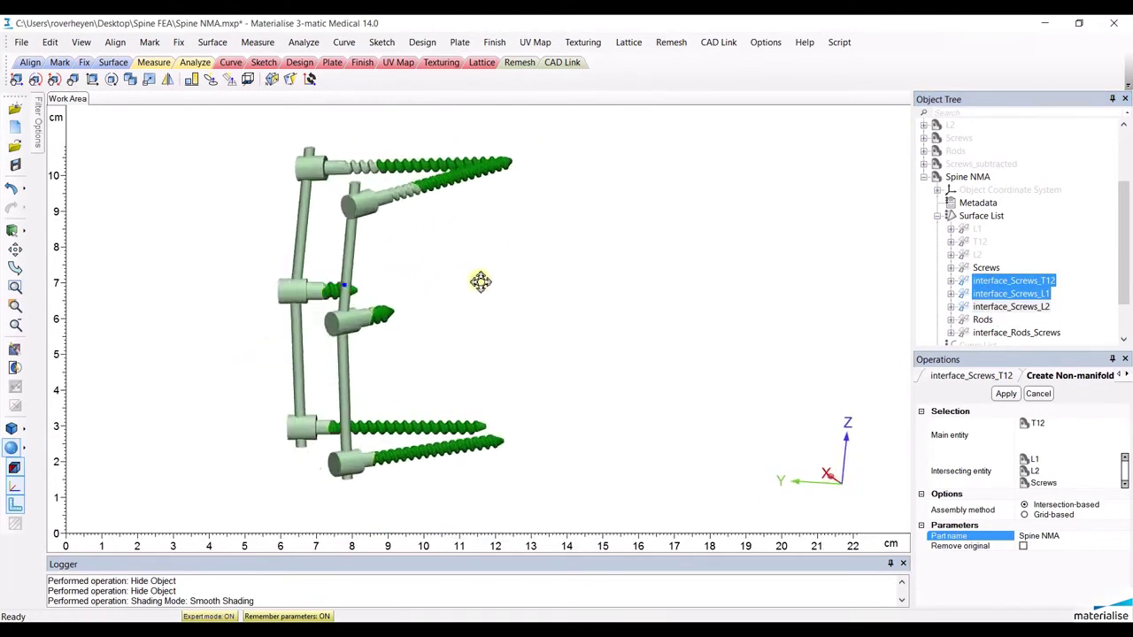
Show the L1, T12 and L2 vertebra surfaces again
left_click(978, 229)
left_click(978, 255, "shift")
right_click(983, 255)
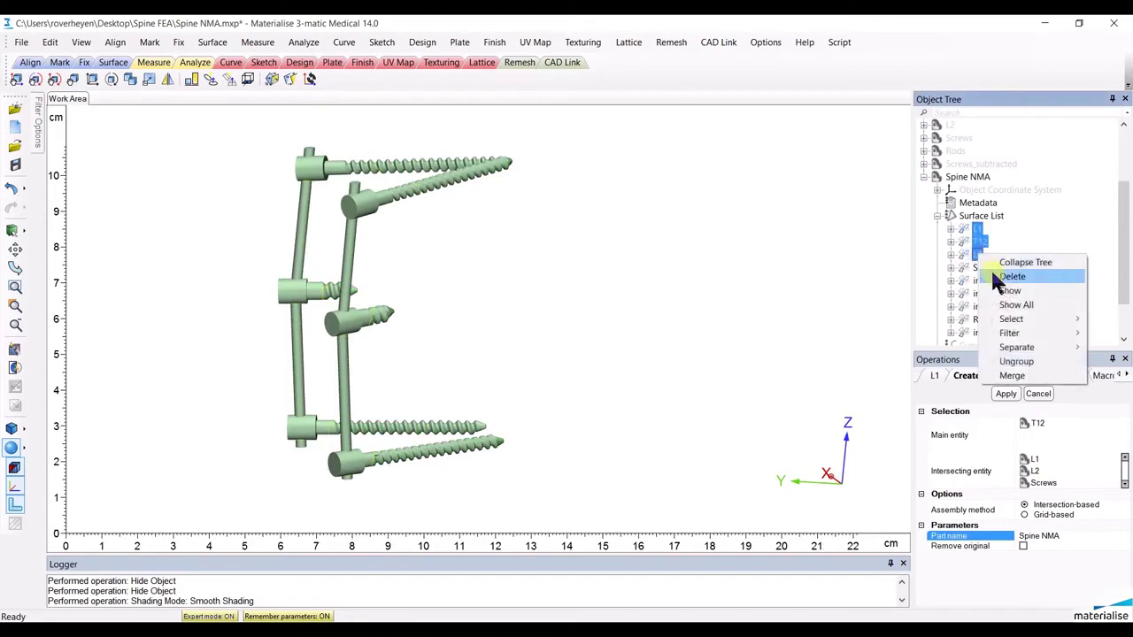
left_click(999, 268)
left_click(1031, 253)
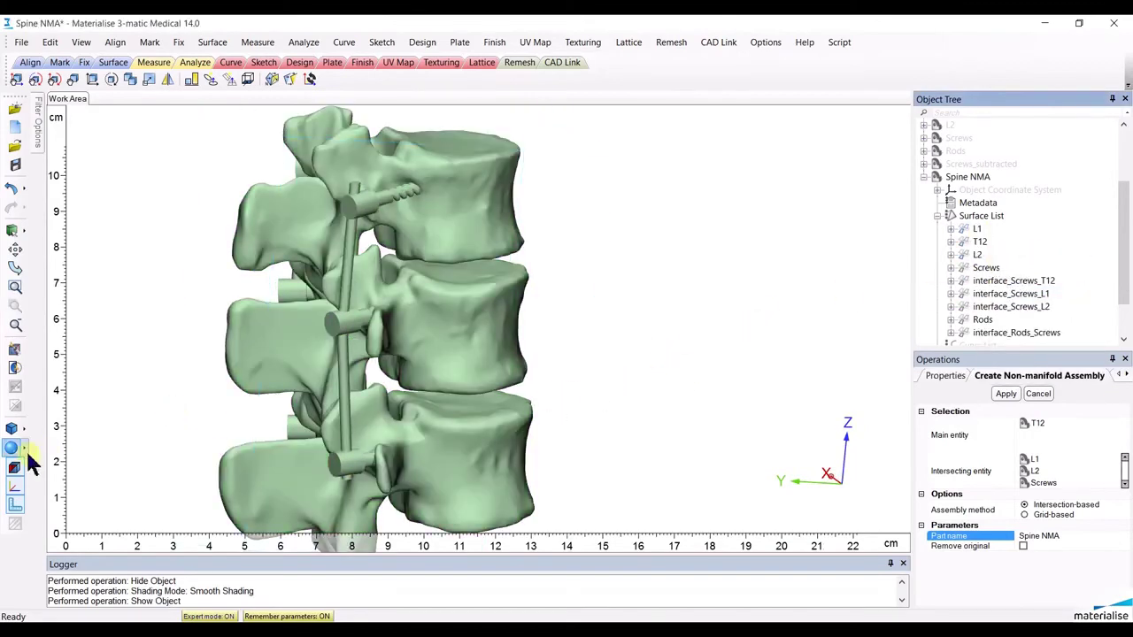
Display the assembly with all mesh triangle edges and clear the selection
left_click(23, 449)
left_click(71, 549)
scroll(434, 385, "down", 3)
left_click(760, 325)
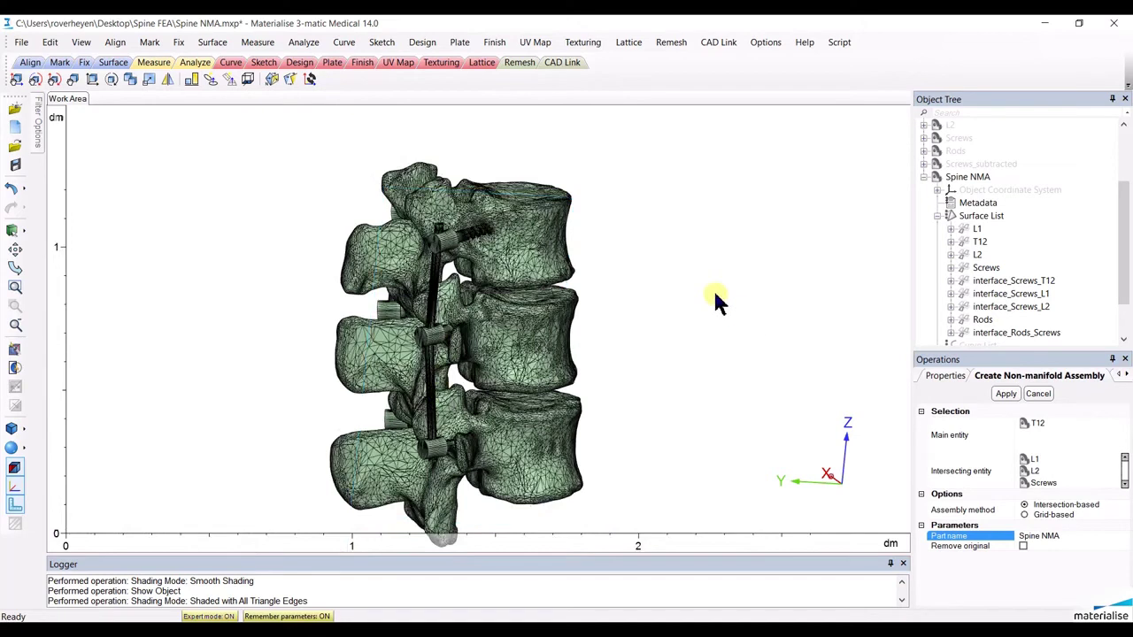
Pick Spine NMA for Adaptive Remesh with maximum triangle edge 2, then scroll to local parameters
left_click(675, 51)
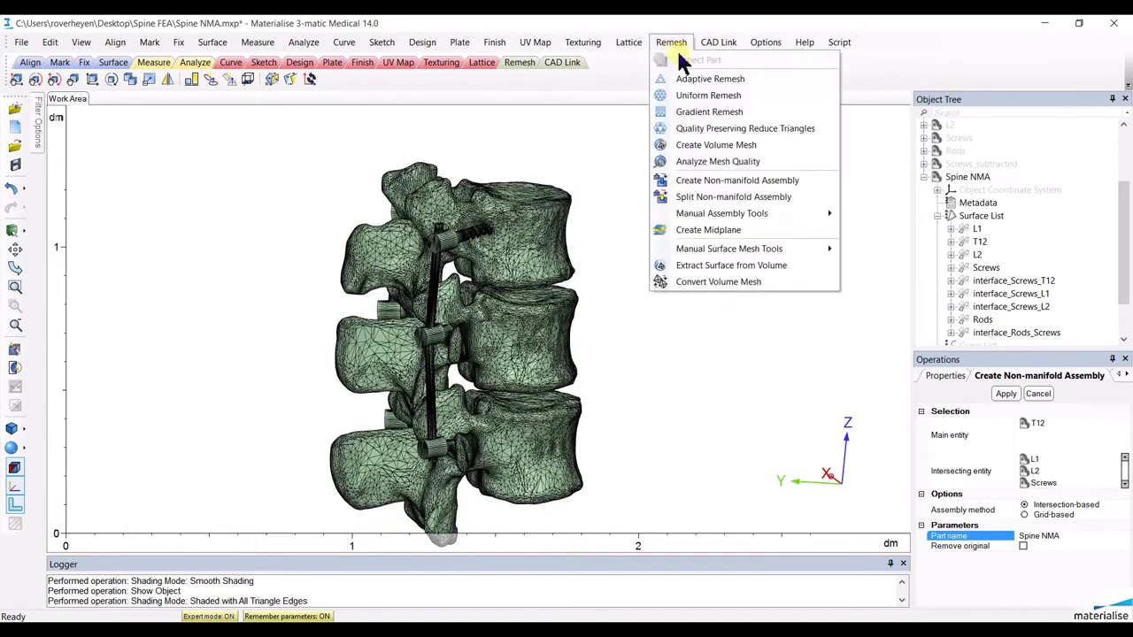
left_click(744, 80)
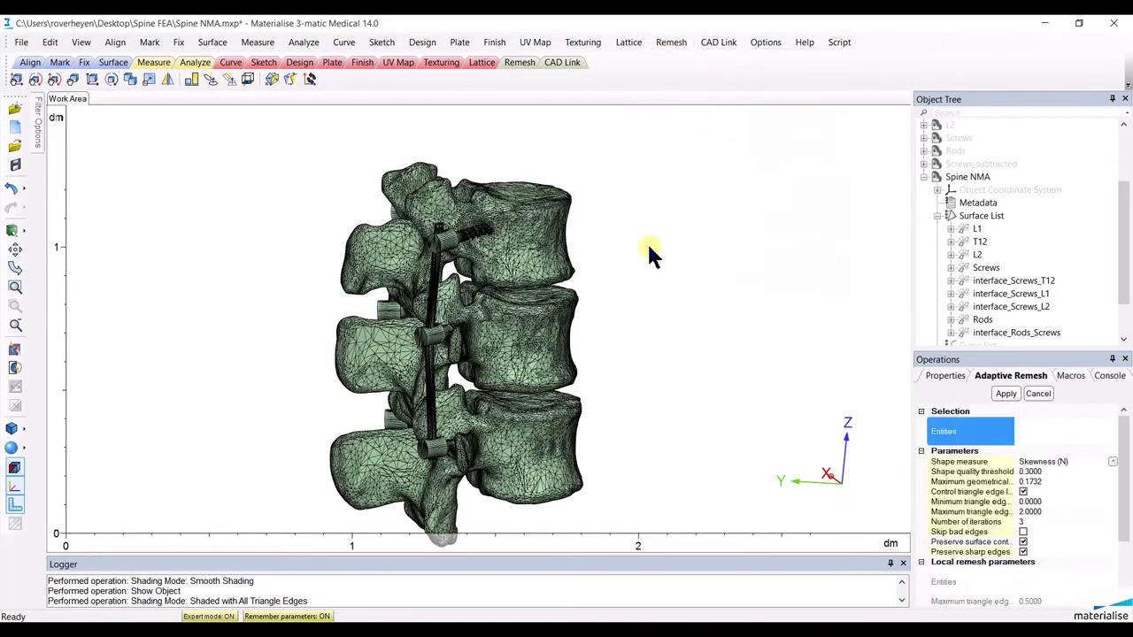
right_click_drag(614, 278, 678, 296)
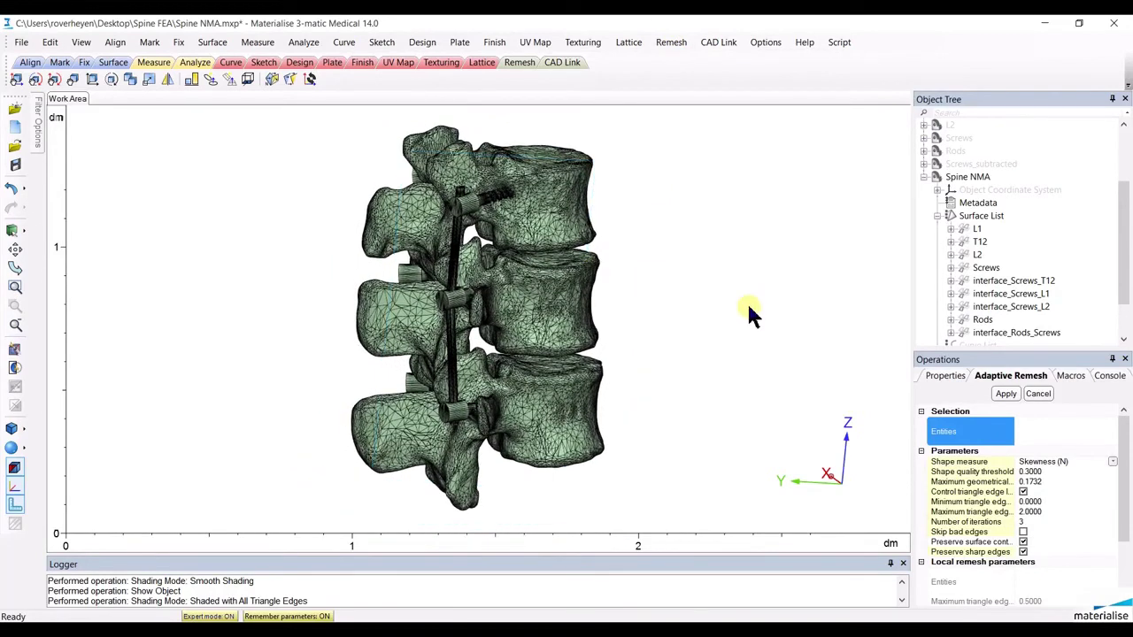
right_click_drag(574, 316, 563, 315)
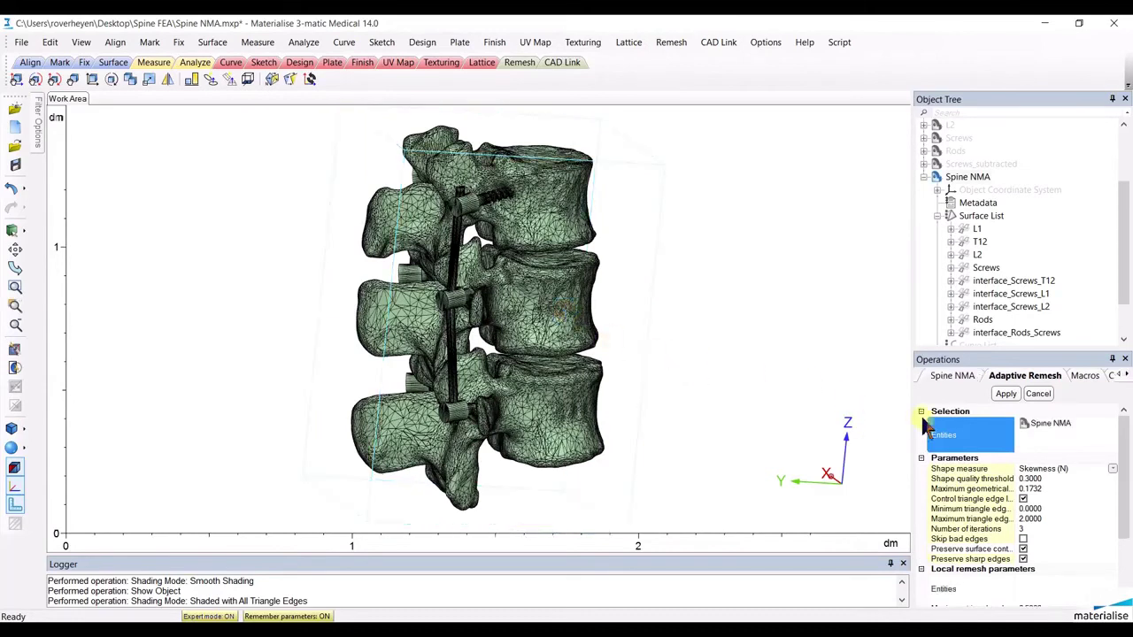
left_click(1027, 519)
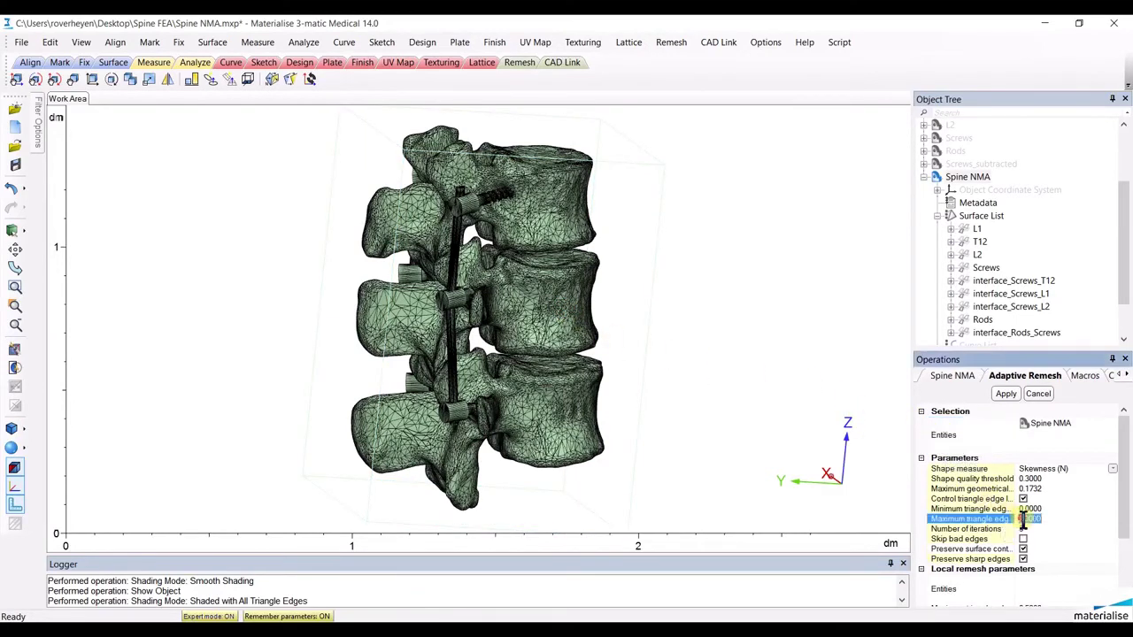
type("2")
left_click_drag(1120, 504, 1127, 558)
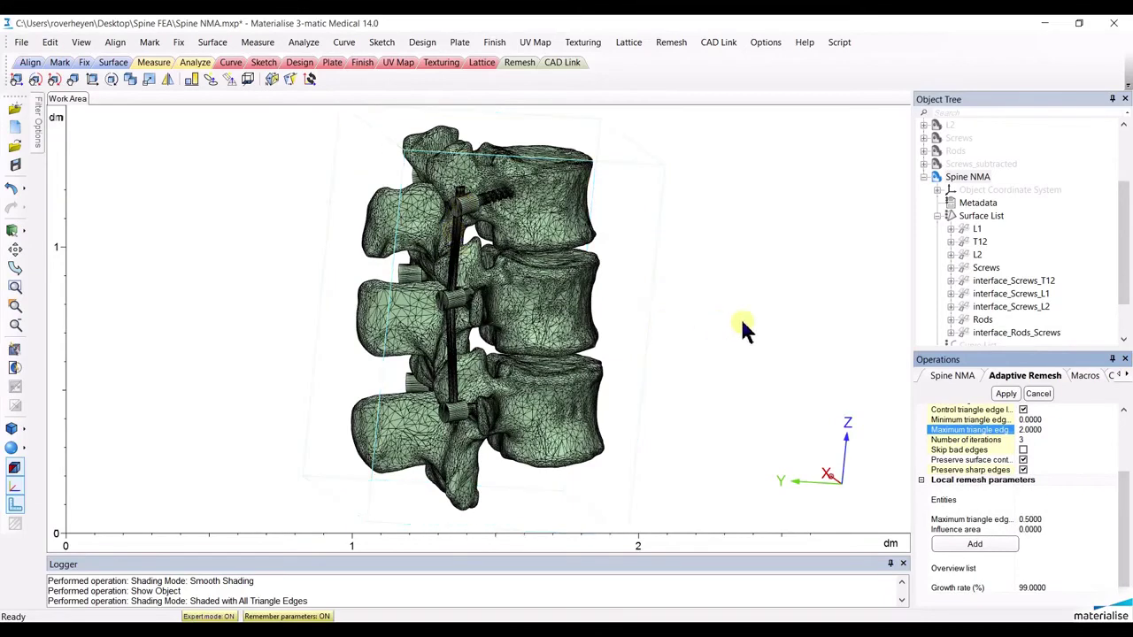
Add the Screws and the T12, L1 and L2 screw interfaces as local parts at edge length 1
left_click(949, 496)
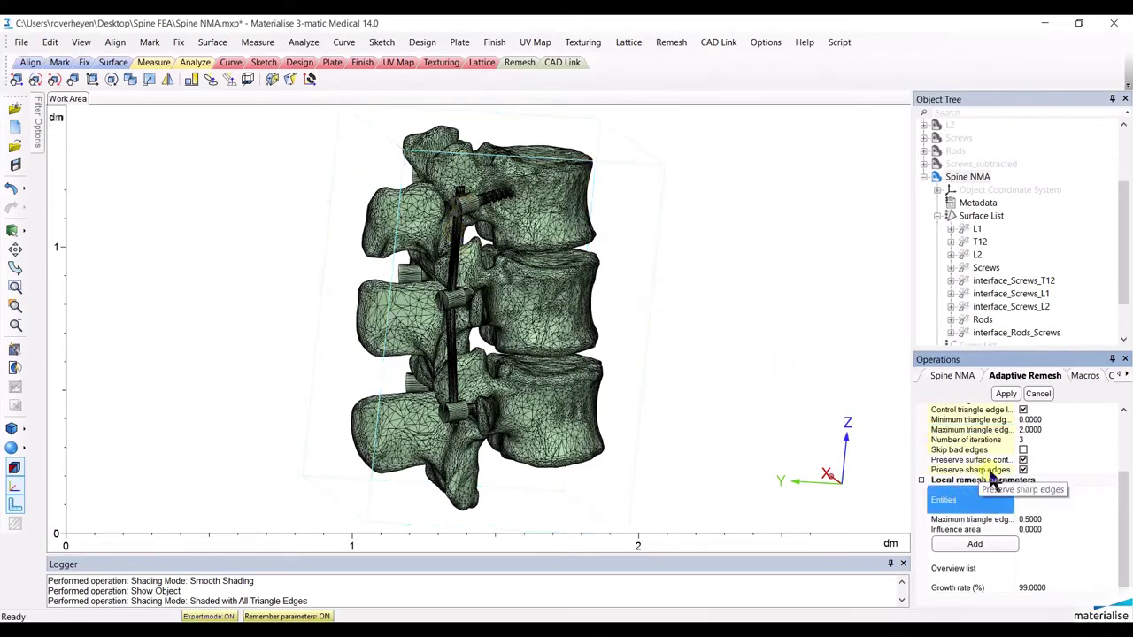
left_click(986, 267)
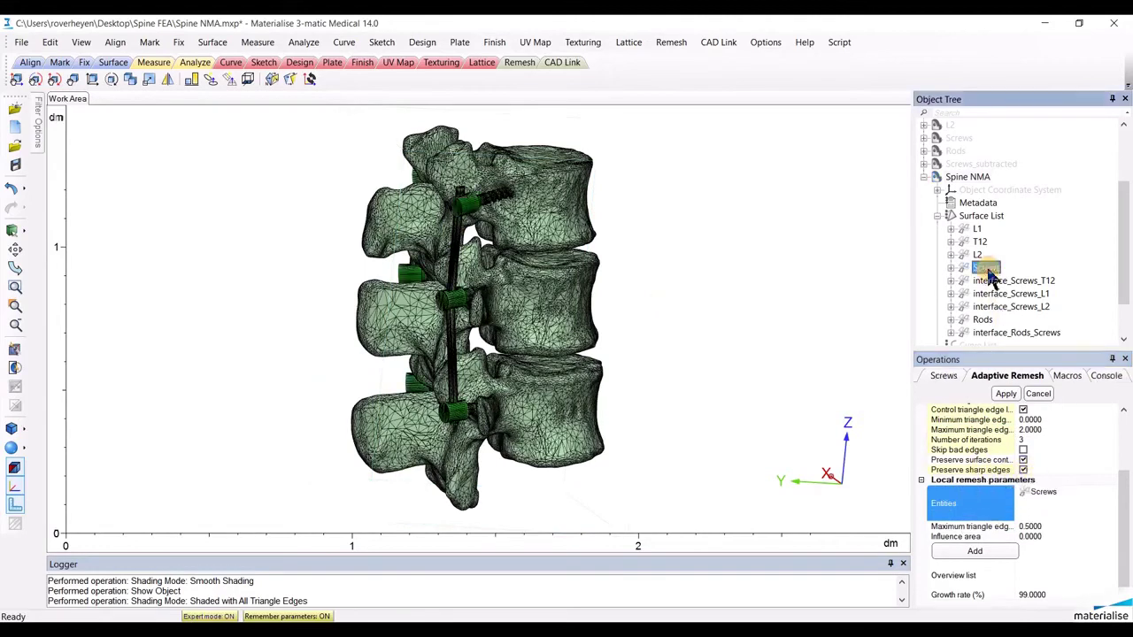
left_click(988, 282)
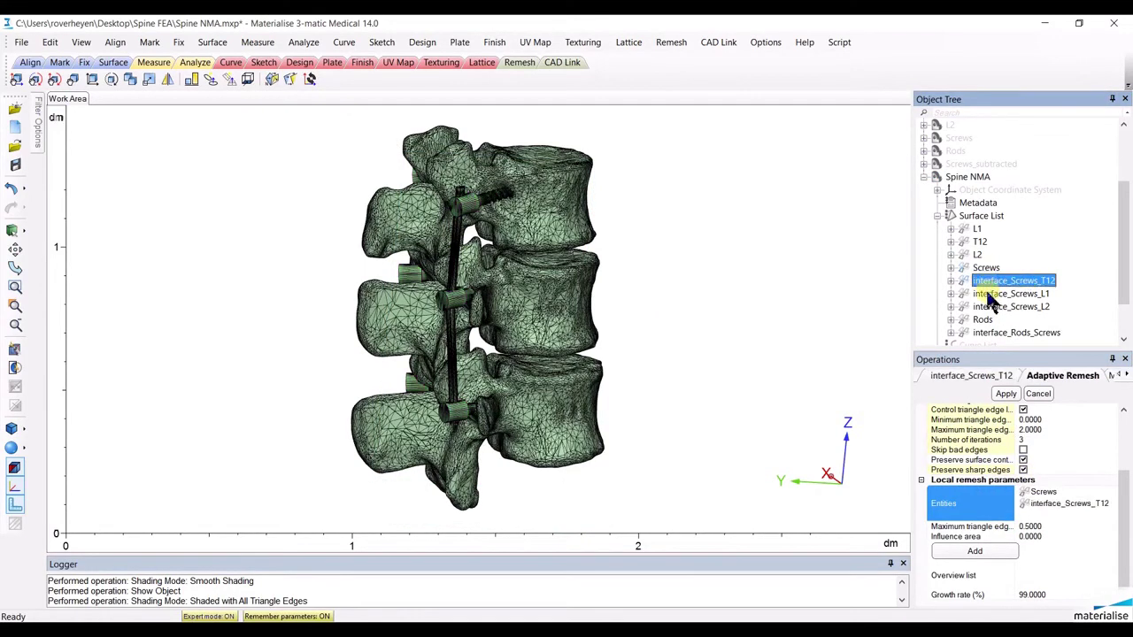
left_click(988, 294)
left_click(990, 307)
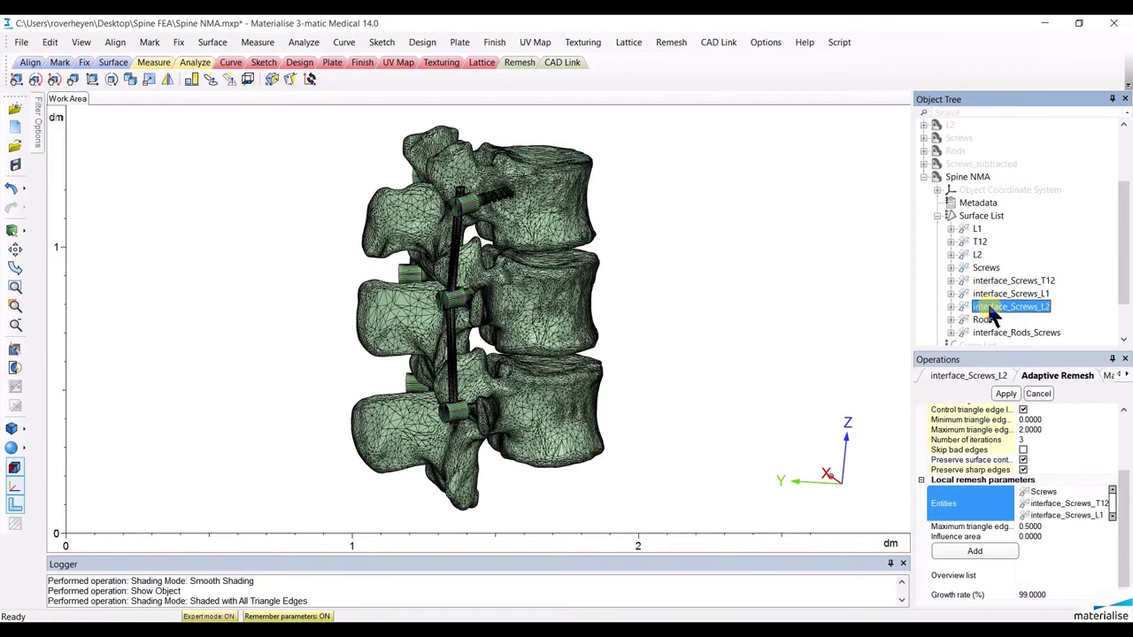
left_click(1031, 528)
type("1")
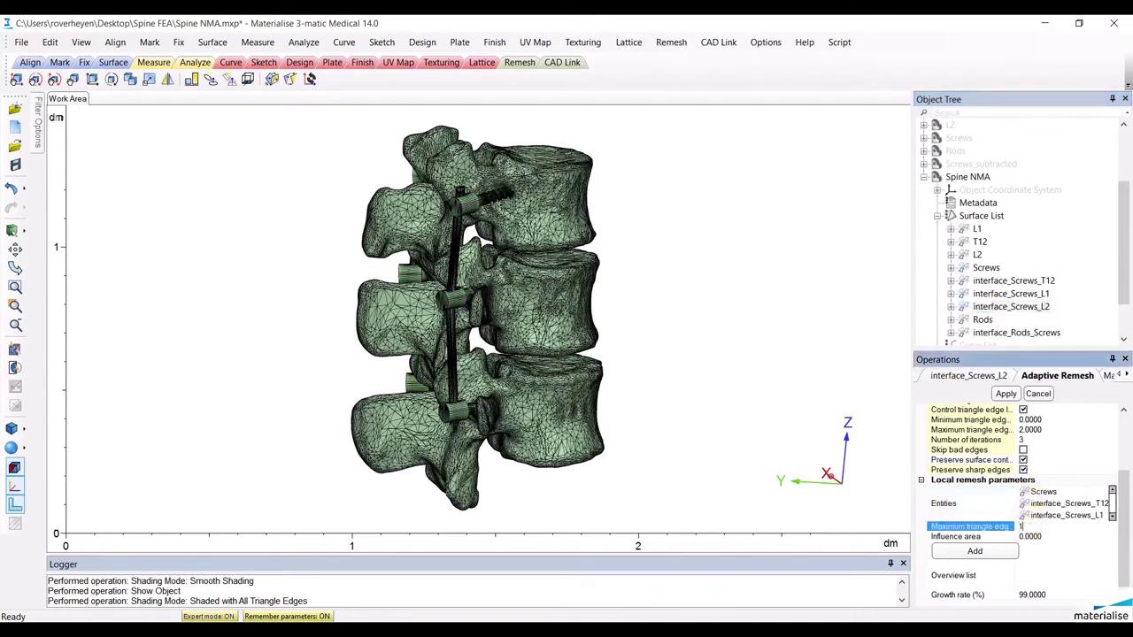
left_click(977, 553)
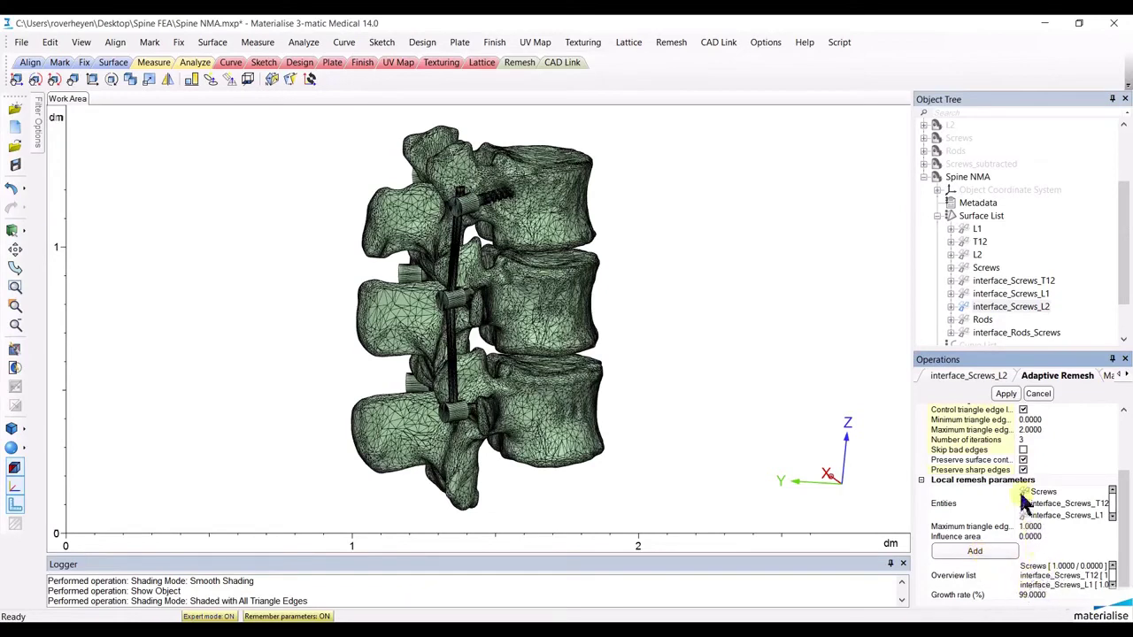
Refine Rods and interface_Rods_Screws at local edge length 0.5 and run the adaptive remesh
left_click(1031, 501)
right_click(1047, 501)
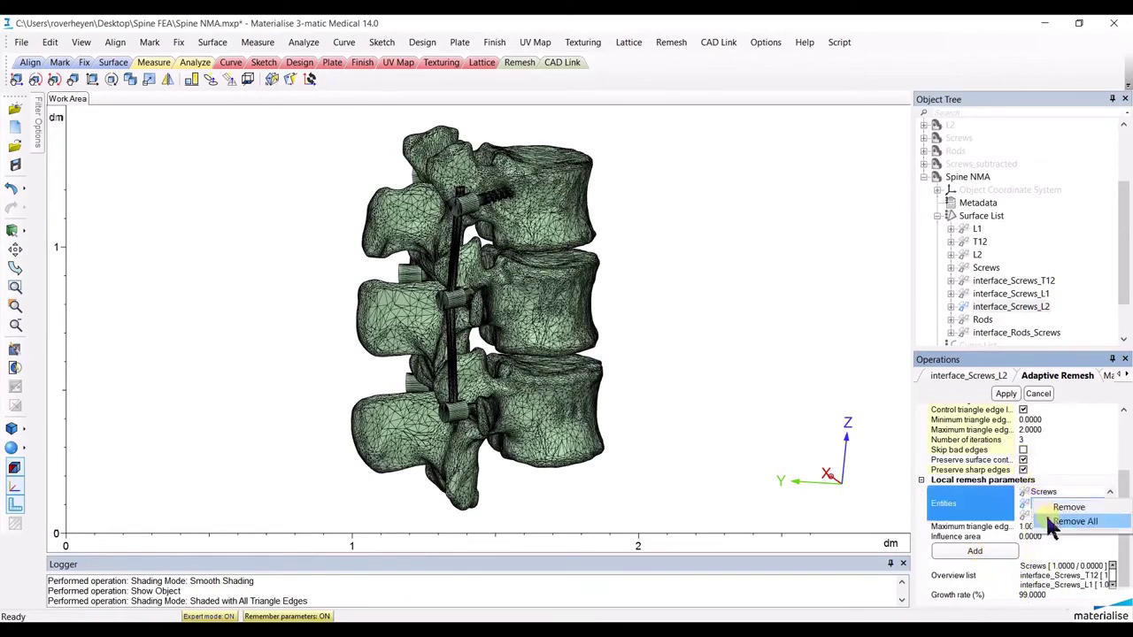
left_click(1073, 522)
left_click(984, 320)
left_click(984, 334)
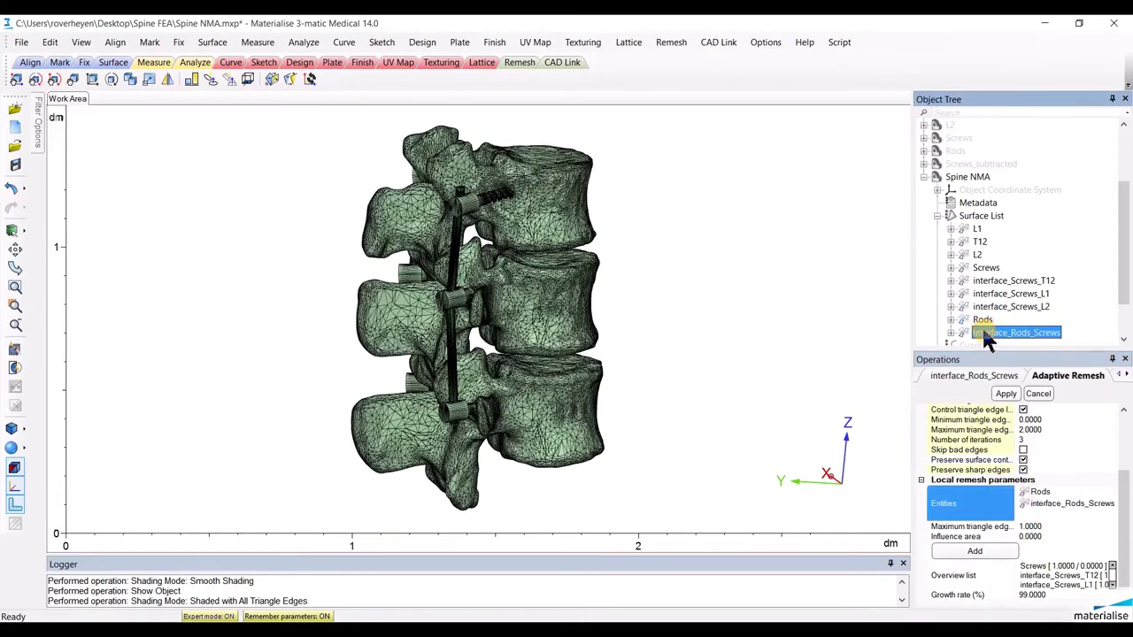
left_click(1027, 527)
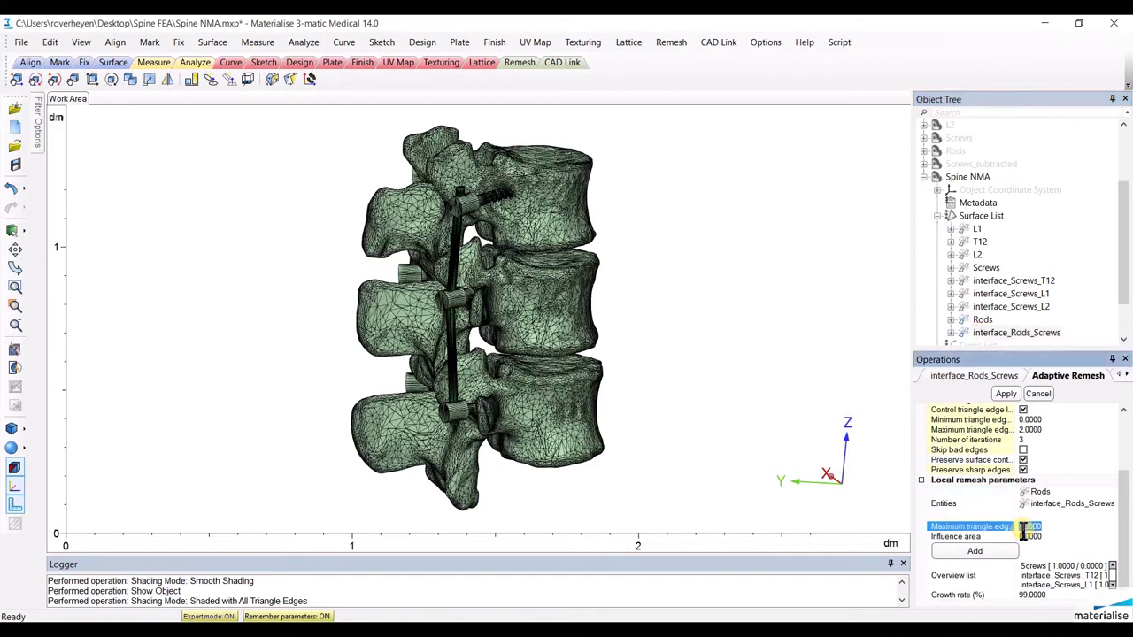
type("0")
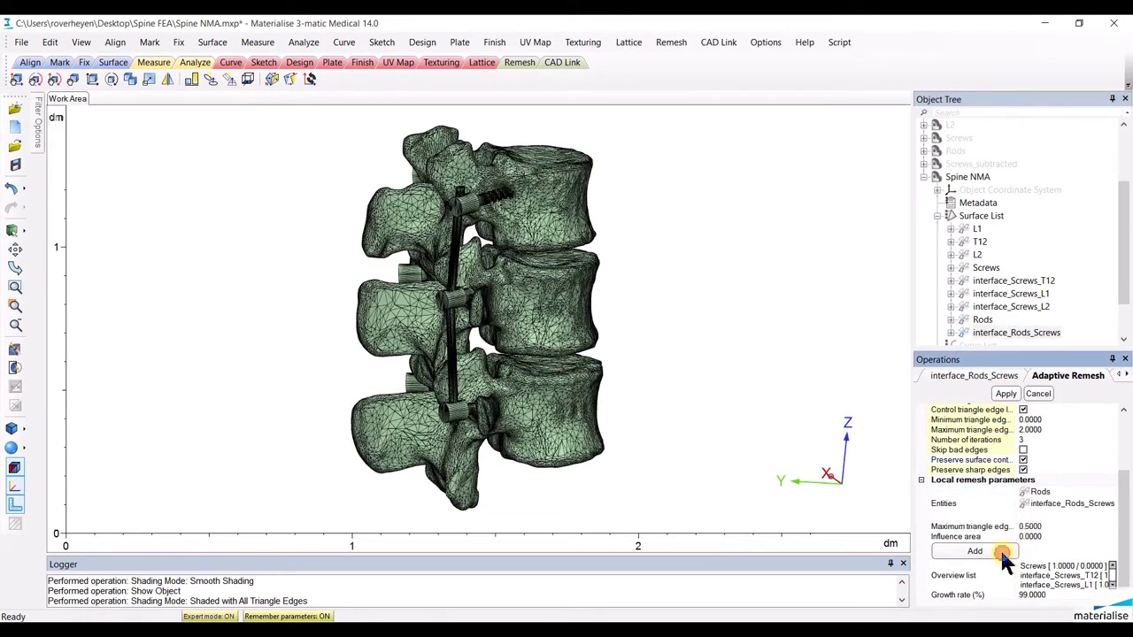
left_click(1004, 393)
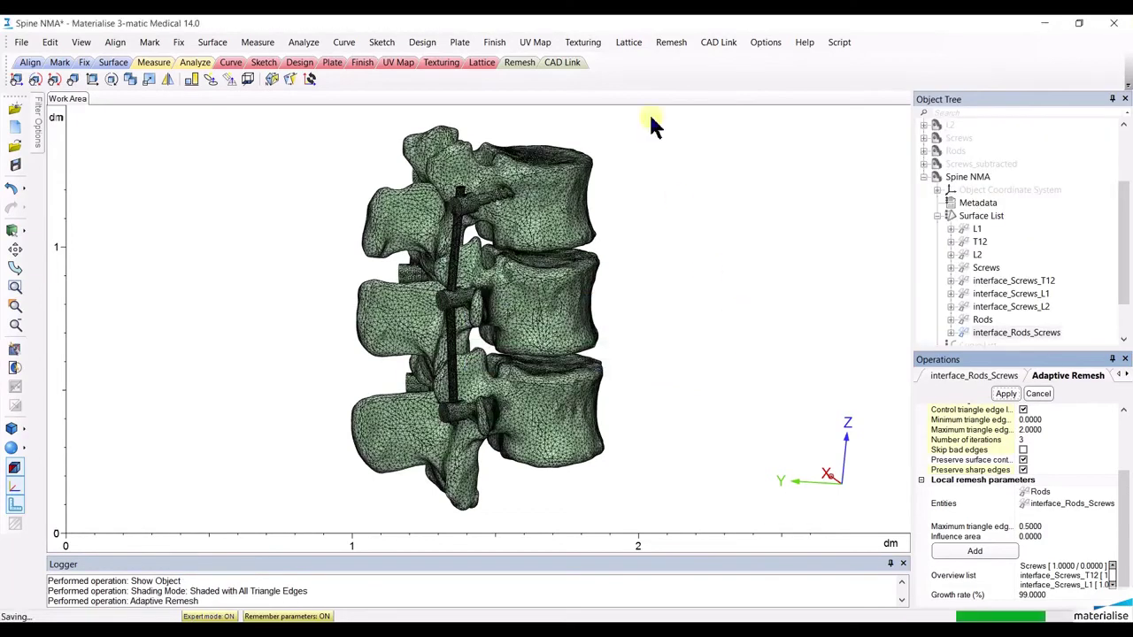
Split Spine NMA into separate L1, T12, L2, Screws and Rods parts, then hide Spine NMA
left_click(670, 44)
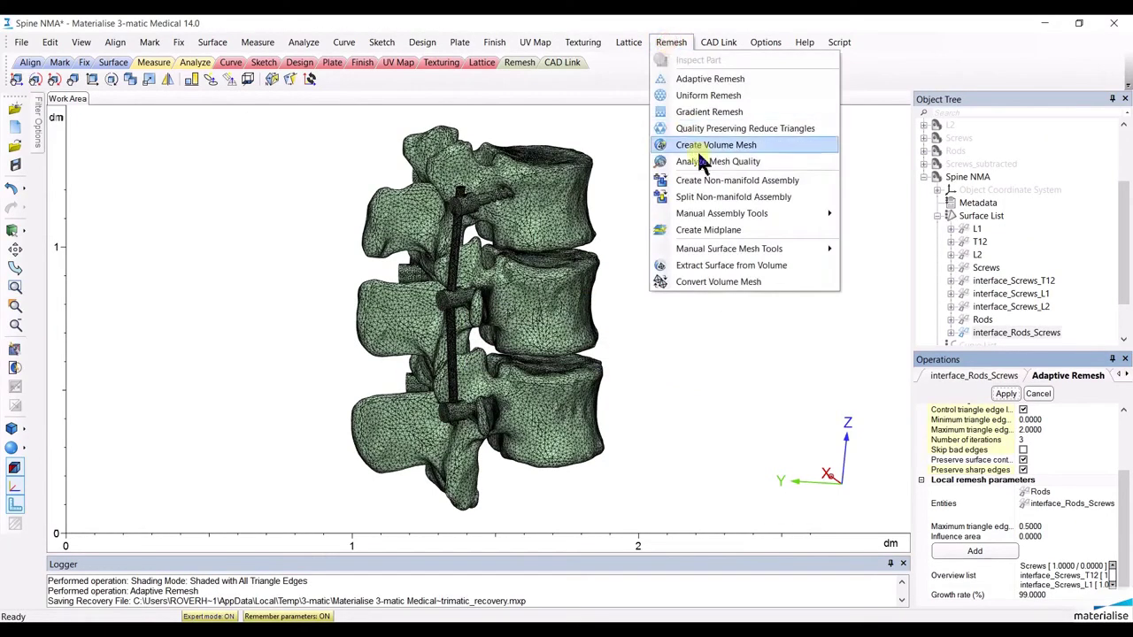
left_click(724, 200)
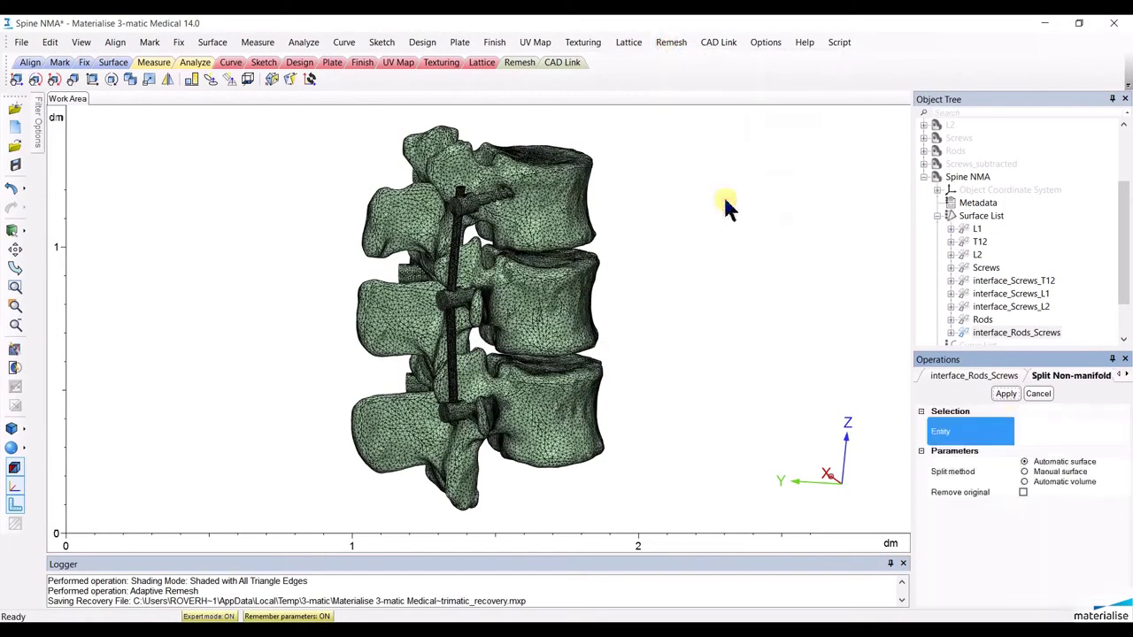
right_click(1083, 294)
left_click(1083, 299)
left_click(974, 268)
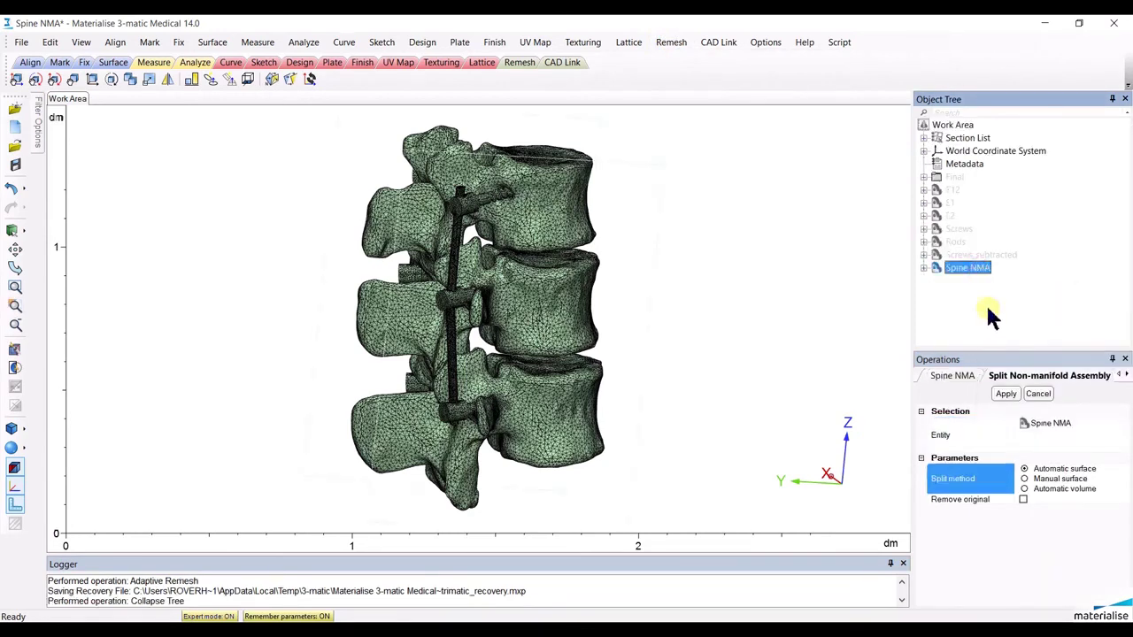
left_click(1005, 393)
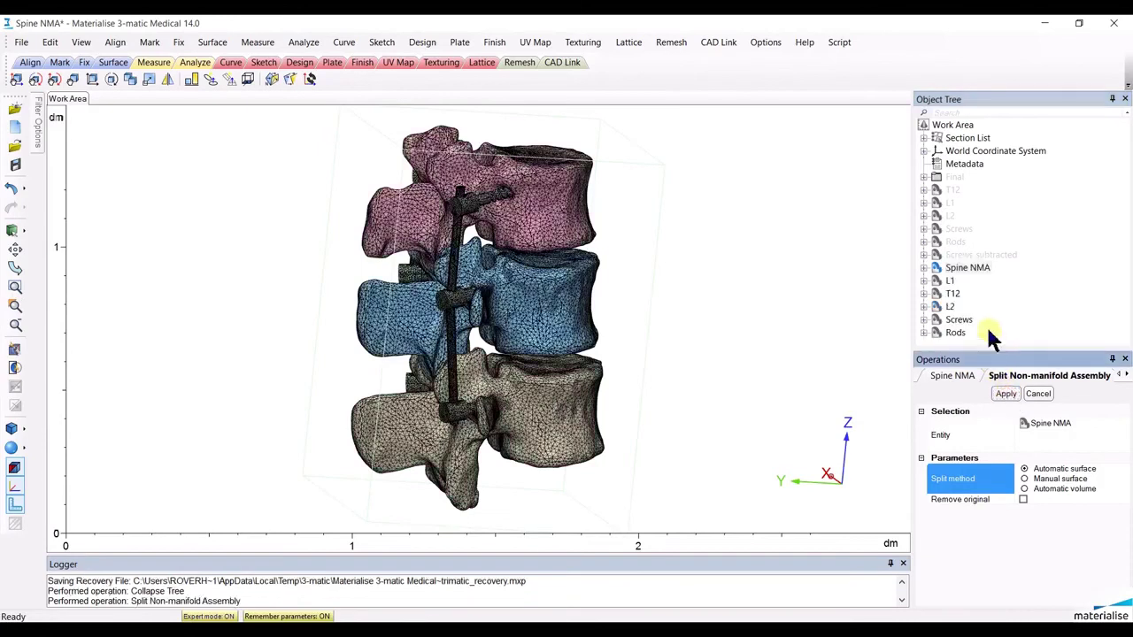
right_click(973, 269)
left_click(983, 311)
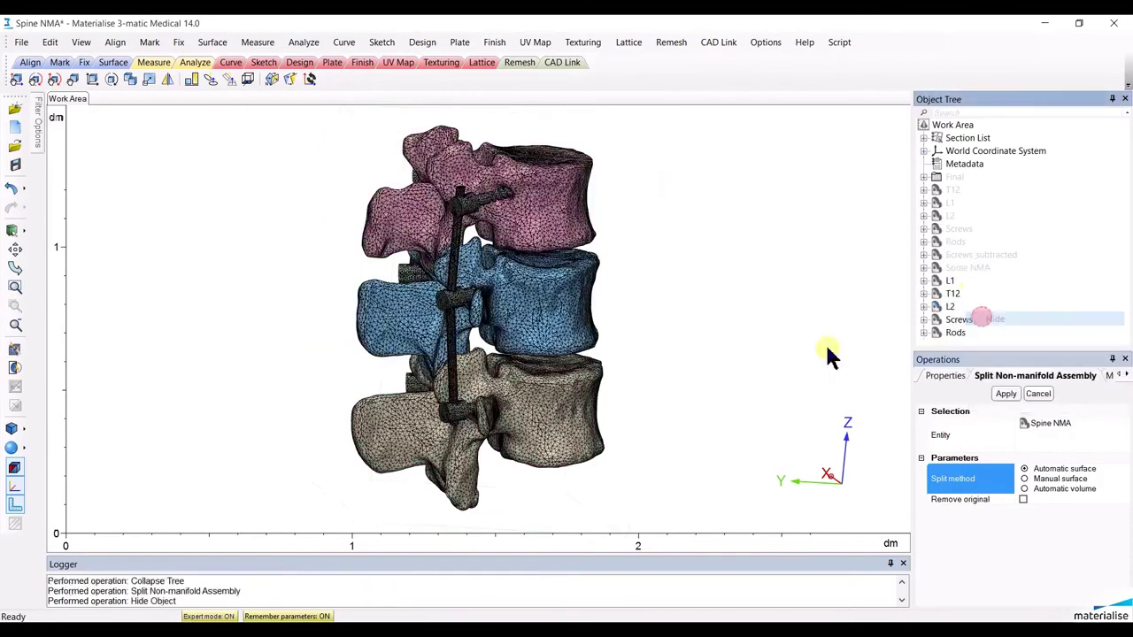
Orbit and zoom in on the split spine to inspect a screw hole at the rod junction
mouse_move(737, 365)
right_mouse_down()
mouse_move(594, 342)
mouse_move(614, 356)
mouse_move(602, 333)
right_mouse_up()
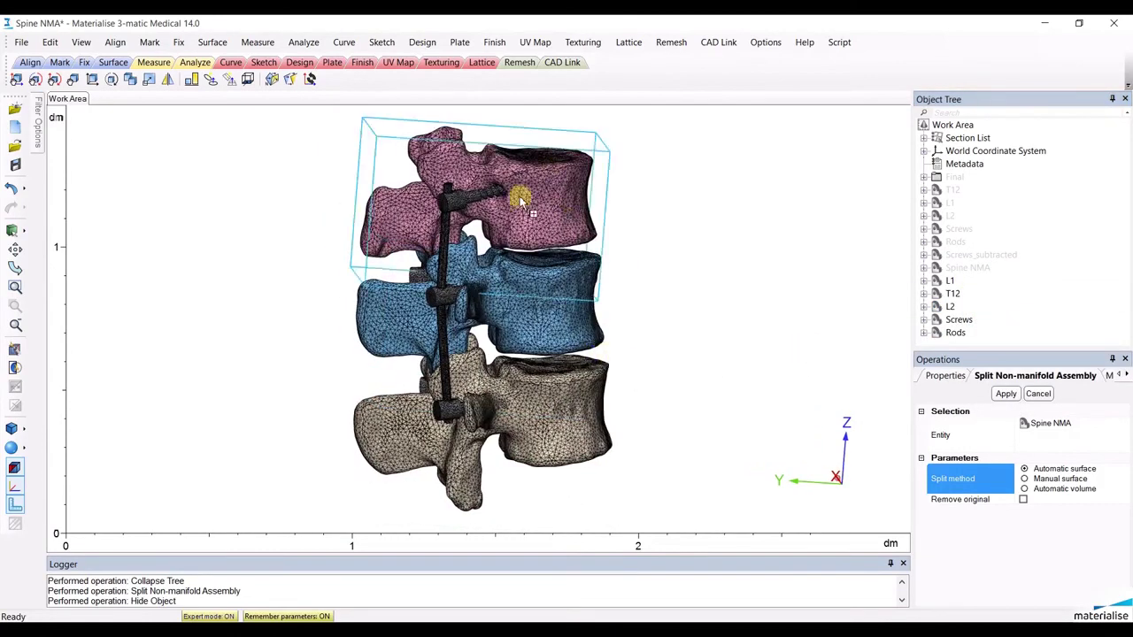
mouse_move(491, 379)
right_mouse_down()
mouse_move(555, 368)
mouse_move(532, 292)
right_mouse_up()
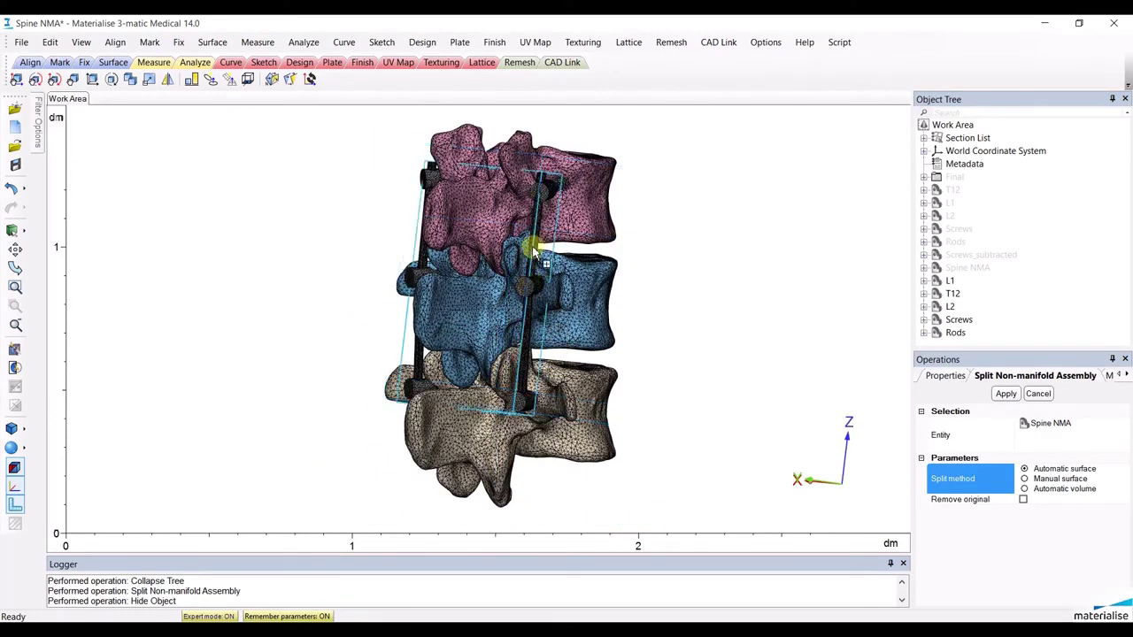
right_click_drag(537, 253, 505, 253)
scroll(498, 200, "up", 3)
scroll(502, 377, "up", 3)
scroll(468, 324, "up", 3)
scroll(467, 372, "up", 3)
scroll(471, 333, "up", 3)
mouse_move(470, 334)
right_mouse_down()
mouse_move(496, 337)
mouse_move(501, 359)
right_mouse_up()
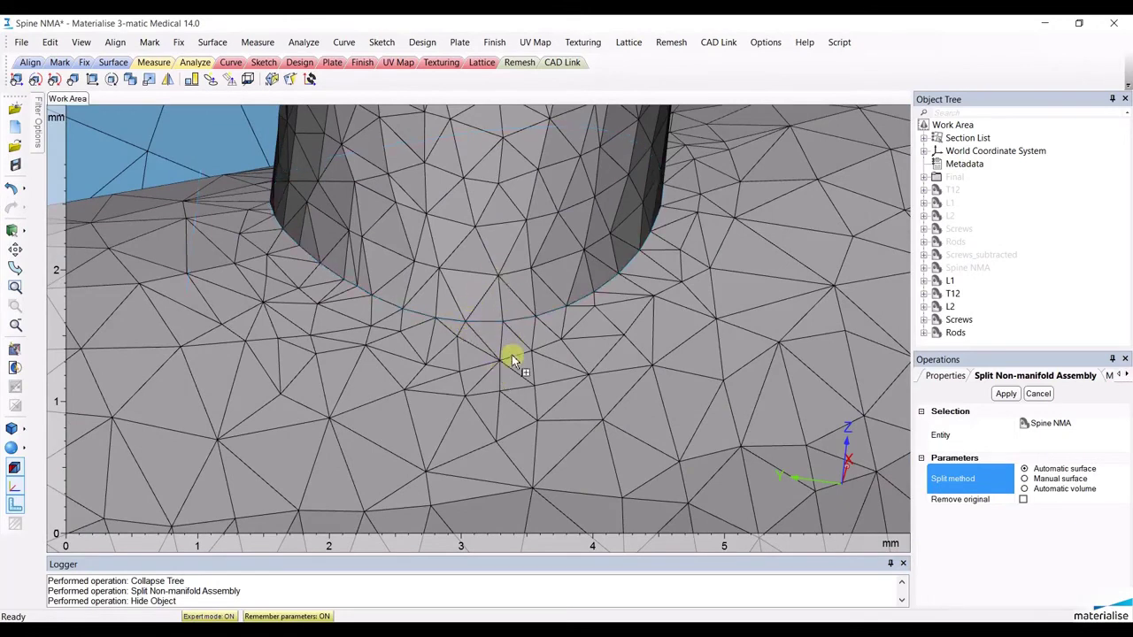
Zoom back out to a side-on view of the vertebrae and bring up the Remesh menu
scroll(513, 365, "down", 2)
scroll(513, 366, "down", 2)
scroll(515, 368, "down", 2)
scroll(516, 367, "down", 1)
scroll(443, 319, "down", 2)
scroll(458, 296, "down", 2)
scroll(523, 354, "down", 1)
right_click_drag(522, 354, 487, 341)
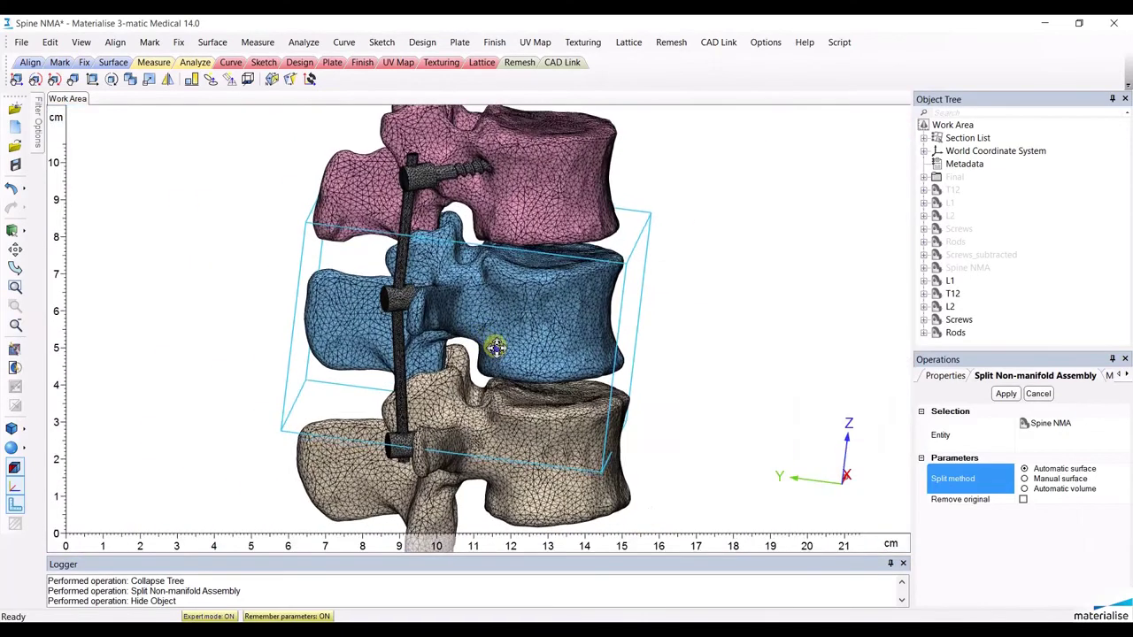
left_click(671, 41)
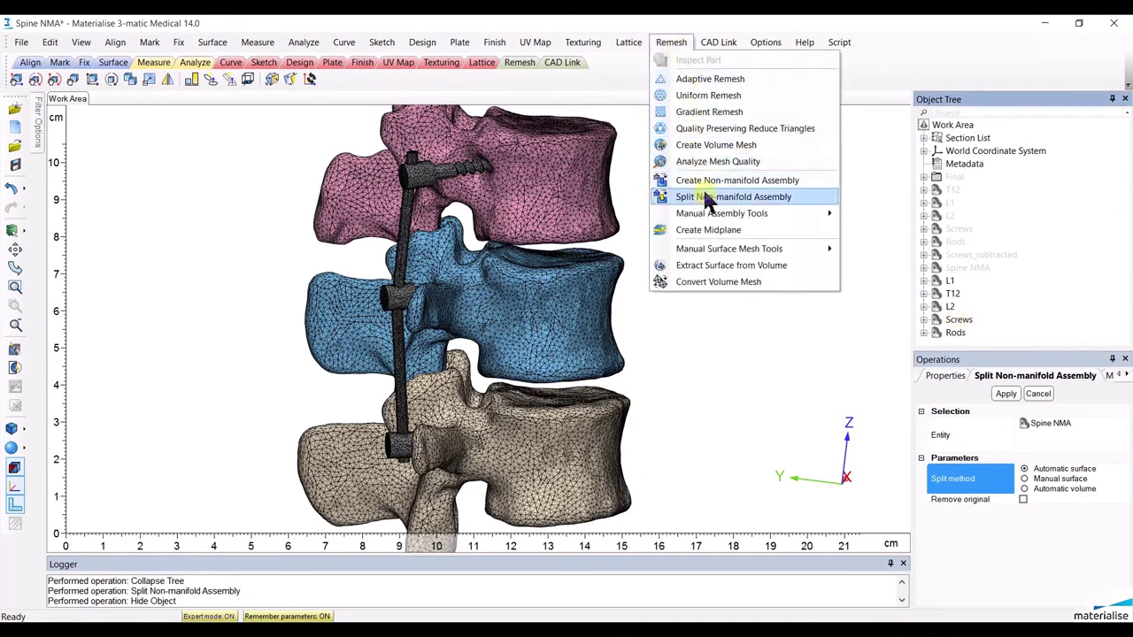
mouse_move(721, 214)
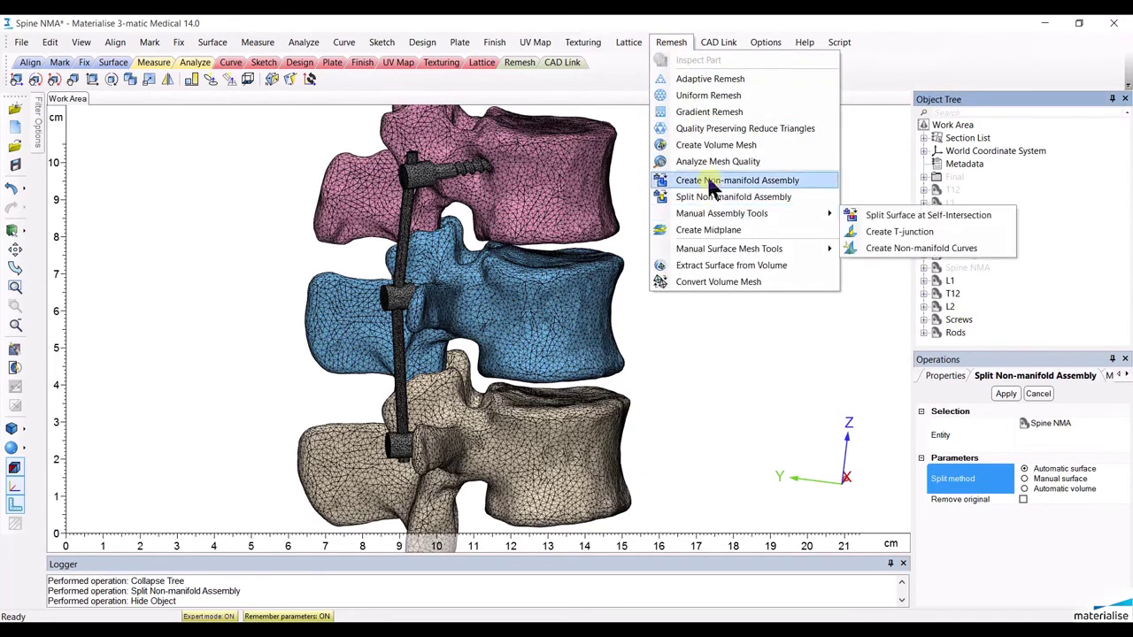
Volume-mesh the L1, T12 and L2 vertebrae with maximum edge length 3
left_click(708, 144)
left_click(952, 280)
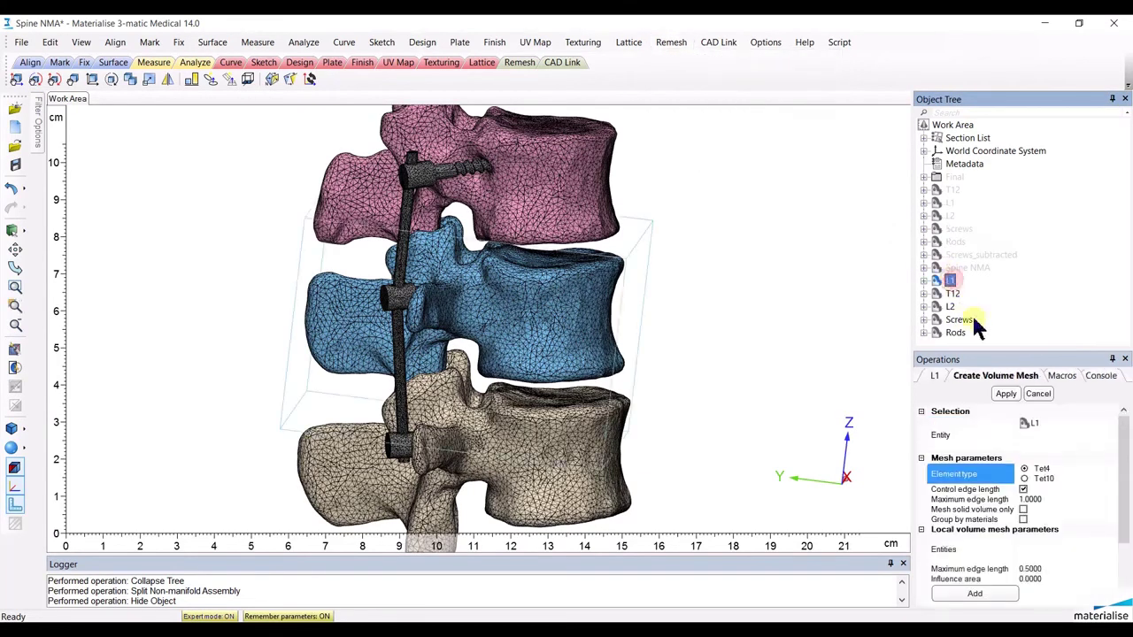
left_click(1036, 500)
type("3.0000")
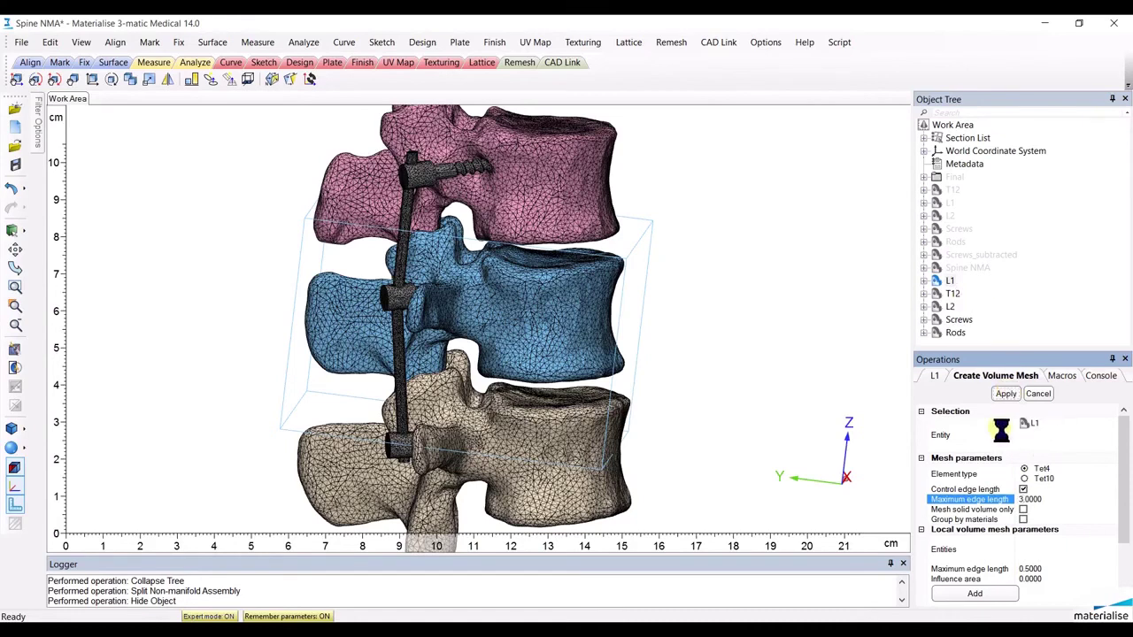
left_click(952, 293)
left_click(1017, 395)
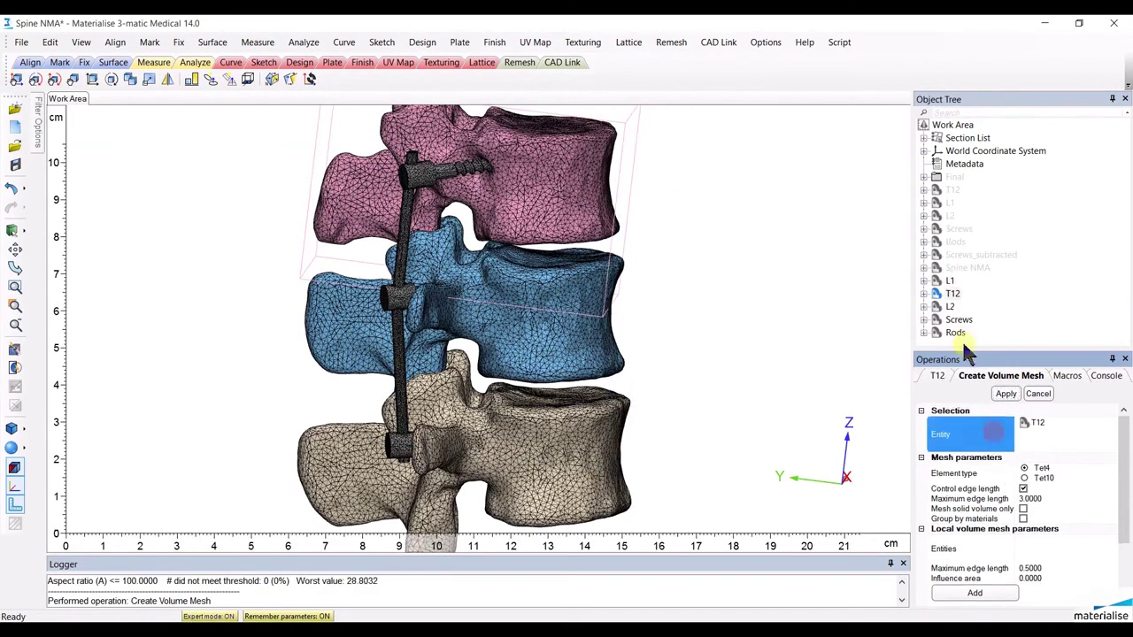
left_click(949, 306)
left_click(1007, 394)
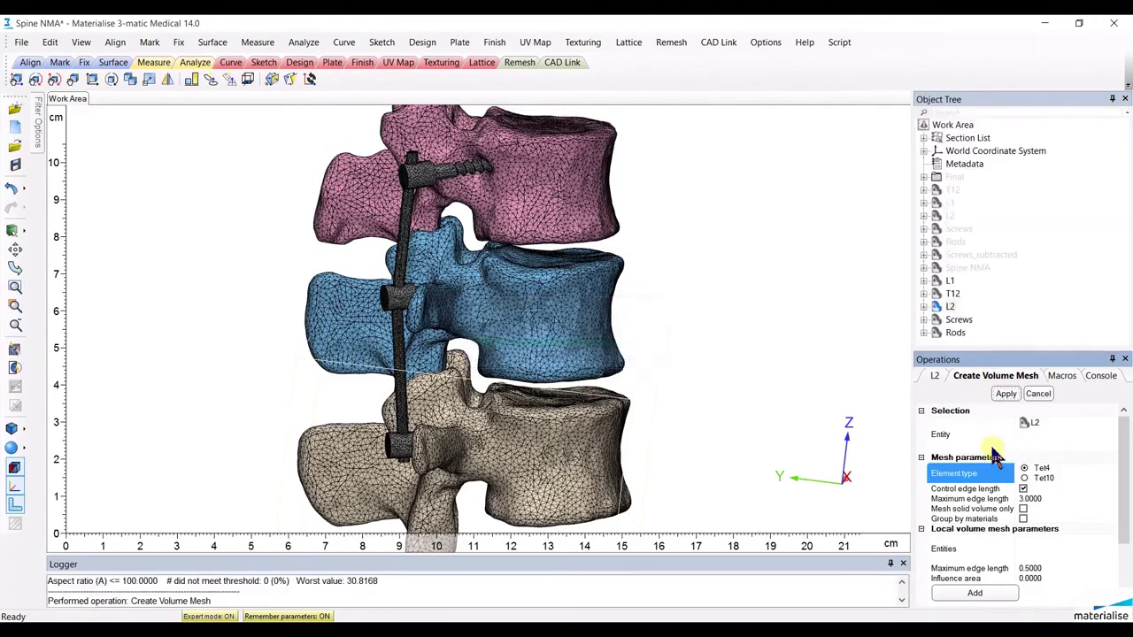
Volume-mesh the Screws at maximum edge length 2 and the Rods at 1
left_click(959, 320)
left_click(1027, 499)
type("2")
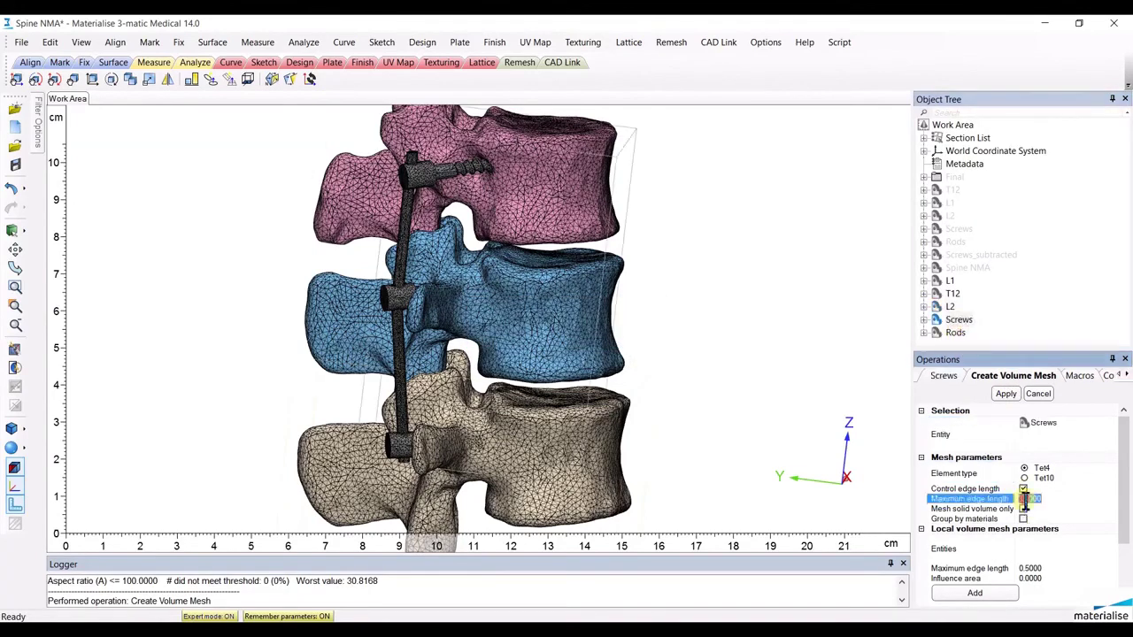
left_click(1007, 395)
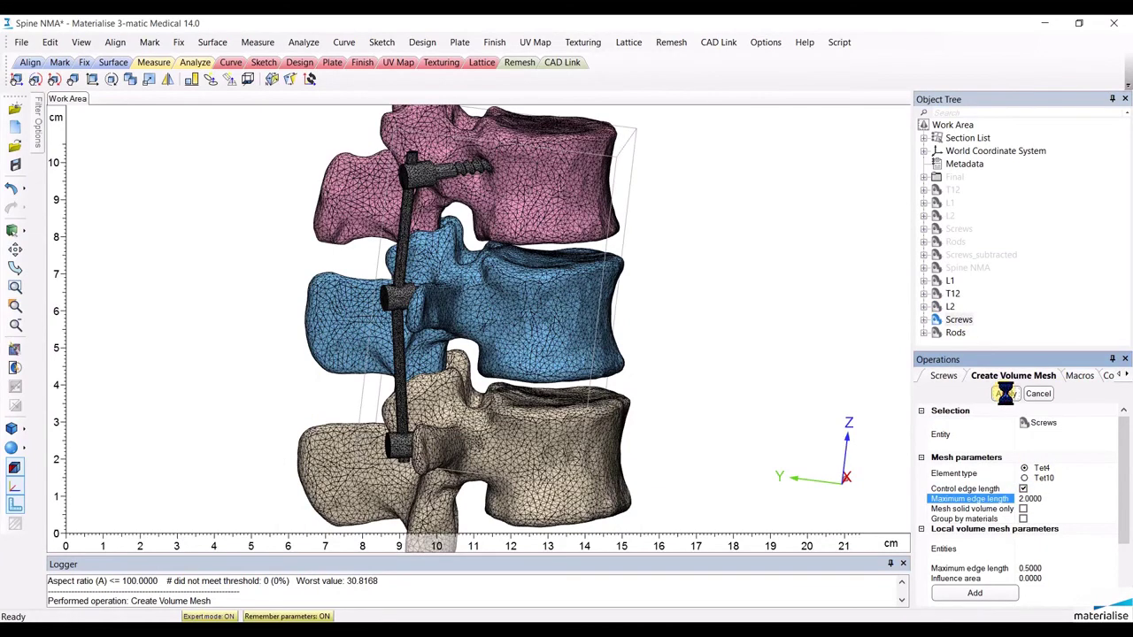
left_click(1001, 446)
left_click(956, 333)
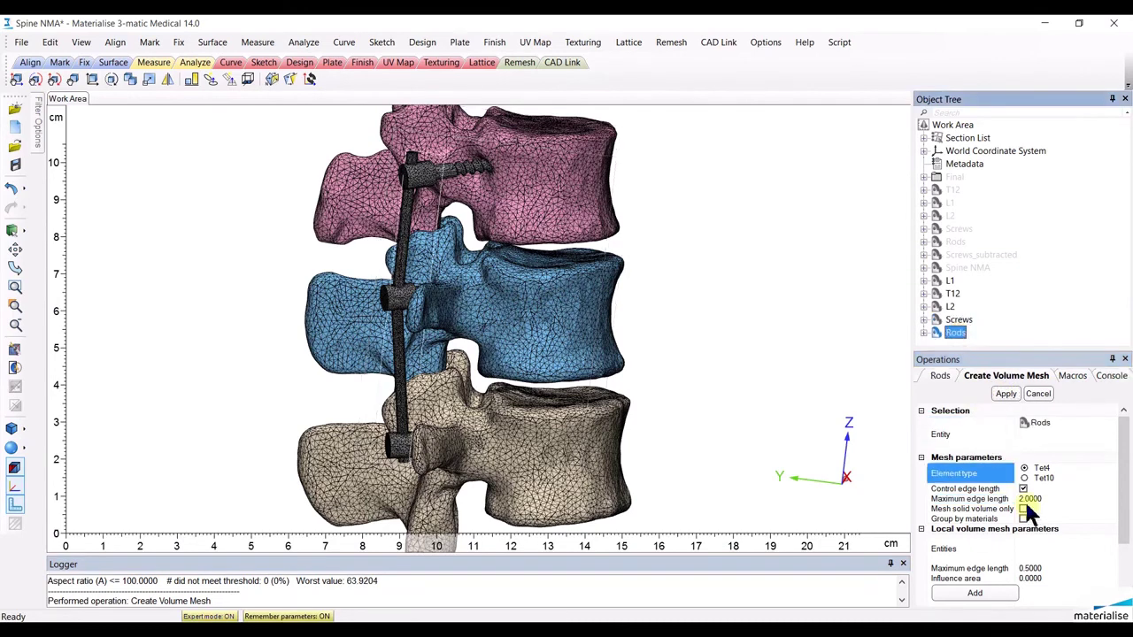
left_click(1027, 499)
type("1")
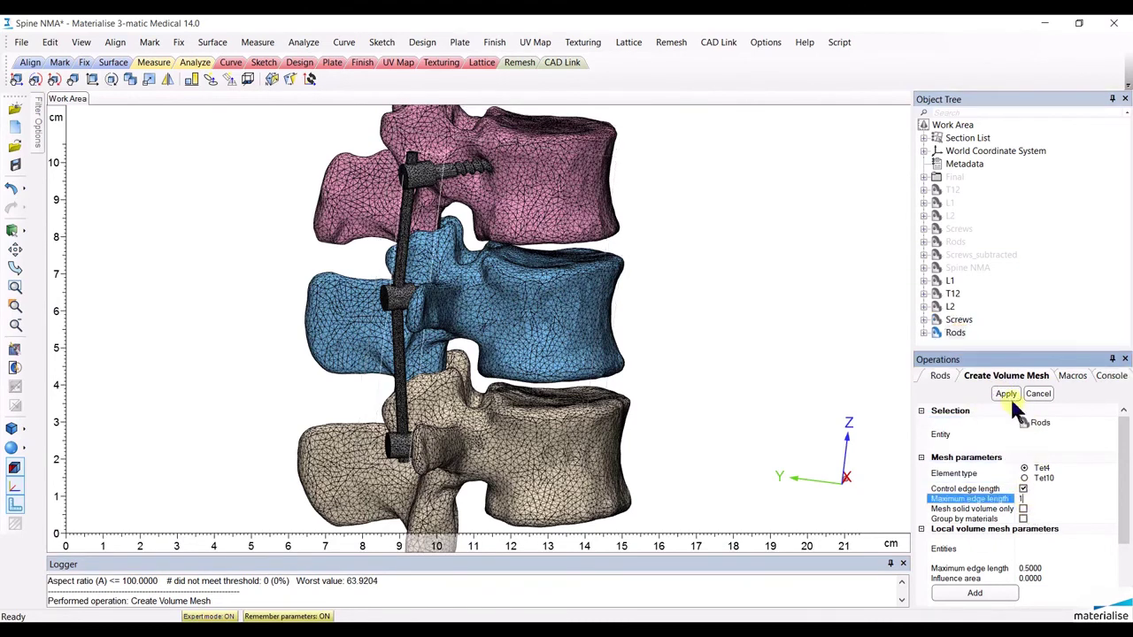
left_click(1008, 396)
Show Standard Section - Z and open its properties to clip the spine
left_click(923, 138)
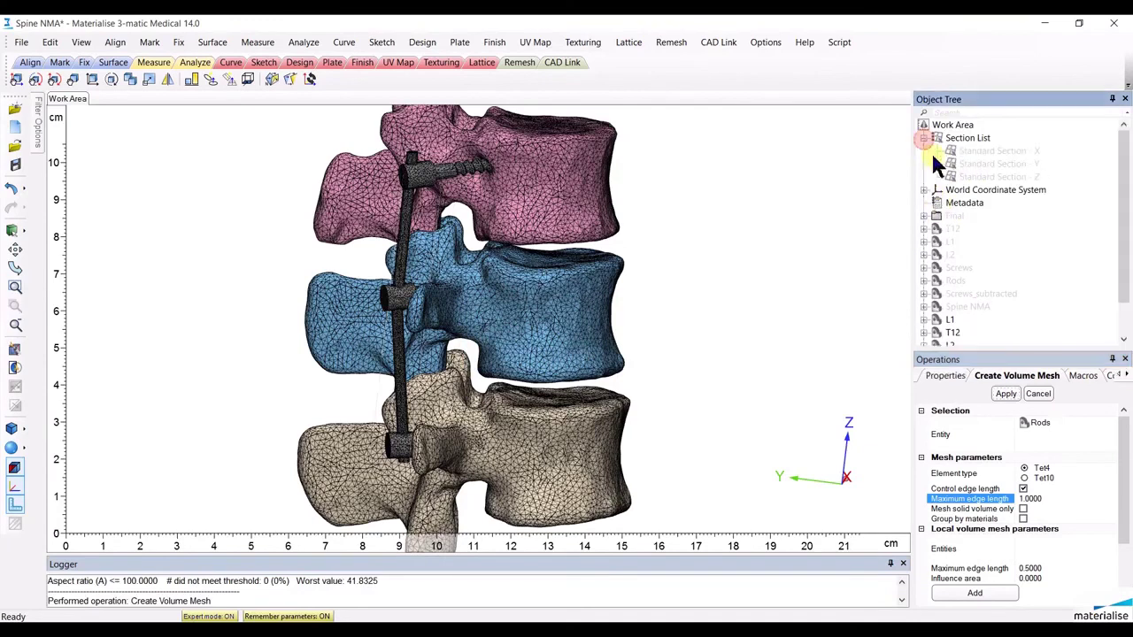
right_click(984, 177)
left_click(1004, 222)
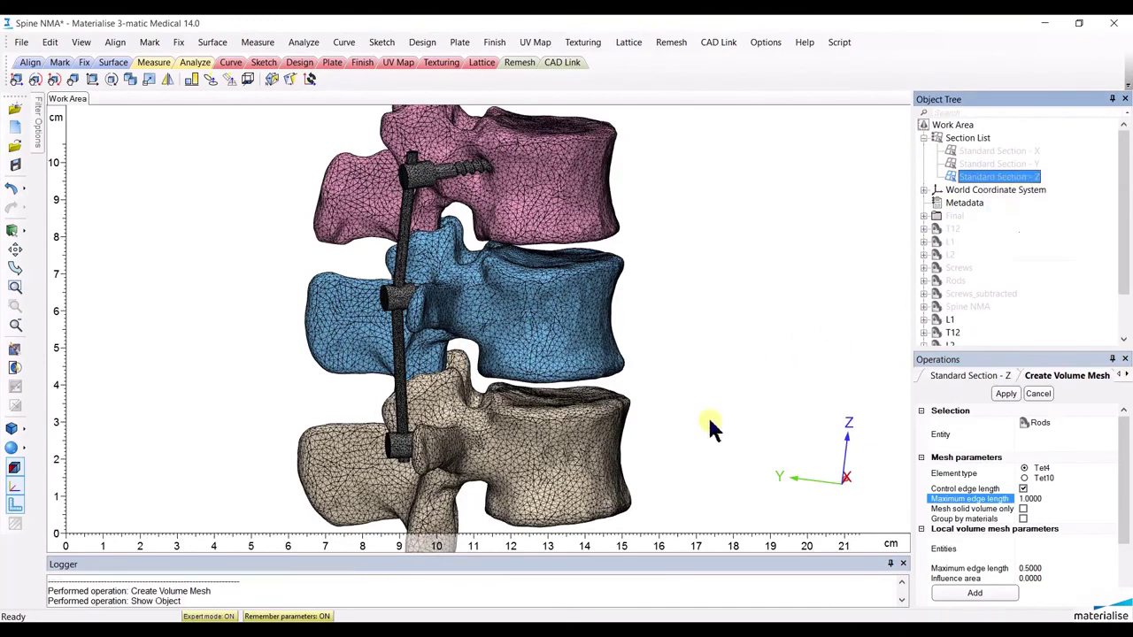
left_click(610, 473)
right_click_drag(543, 487, 531, 292)
left_click(972, 375)
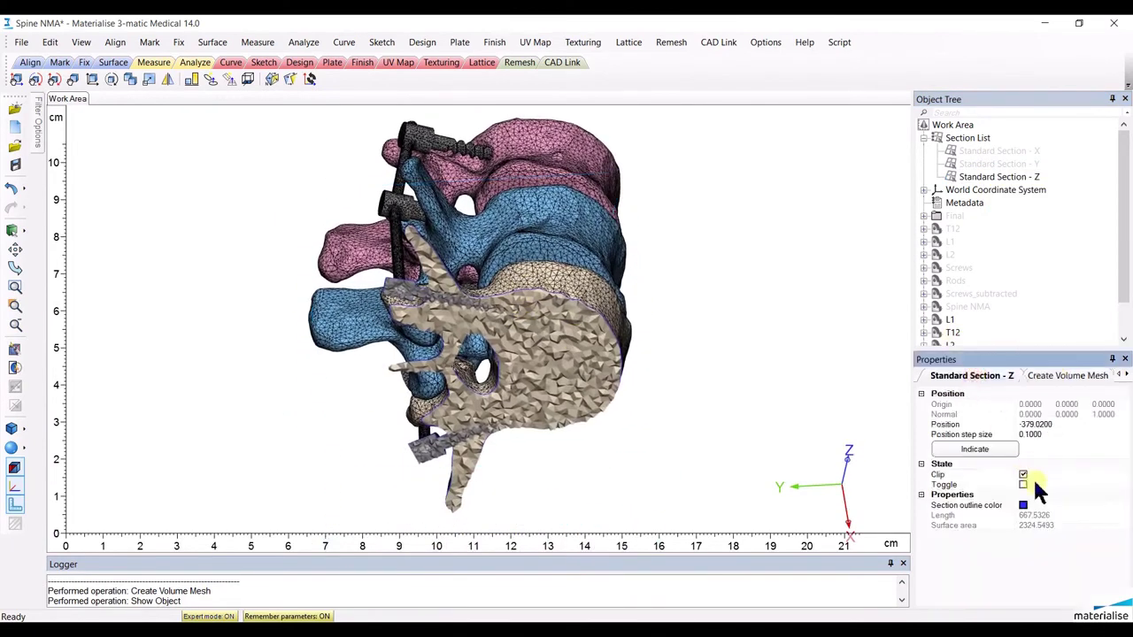
Orbit and zoom around the clipped spine to inspect the interior tetrahedra of vertebra and screw
mouse_move(552, 357)
right_mouse_down()
mouse_move(556, 331)
mouse_move(441, 320)
right_mouse_up()
scroll(438, 321, "up", 5)
scroll(436, 345, "up", 5)
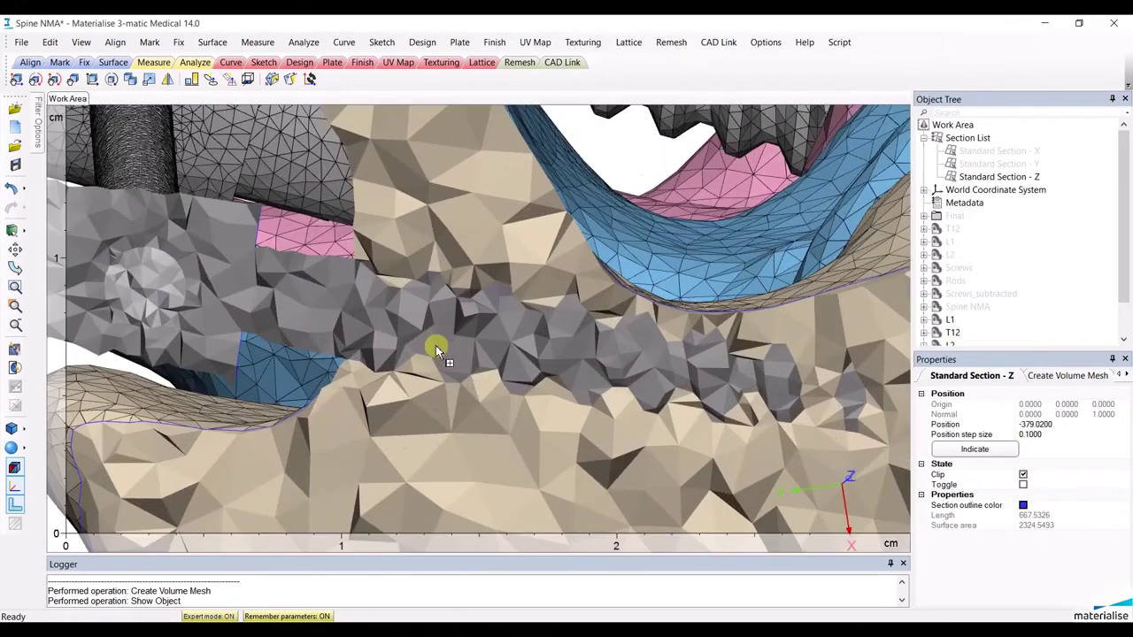
scroll(436, 348, "down", 3)
scroll(640, 413, "down", 2)
scroll(641, 420, "up", 1)
scroll(612, 468, "down", 3)
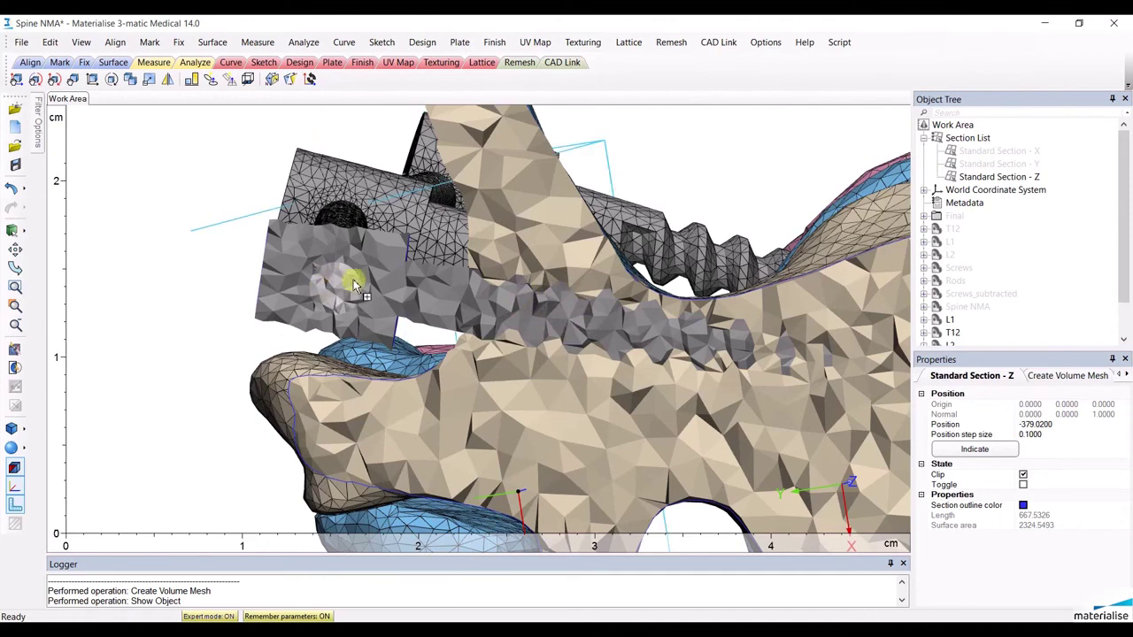
scroll(340, 297, "up", 3)
scroll(365, 296, "up", 3)
scroll(366, 296, "up", 2)
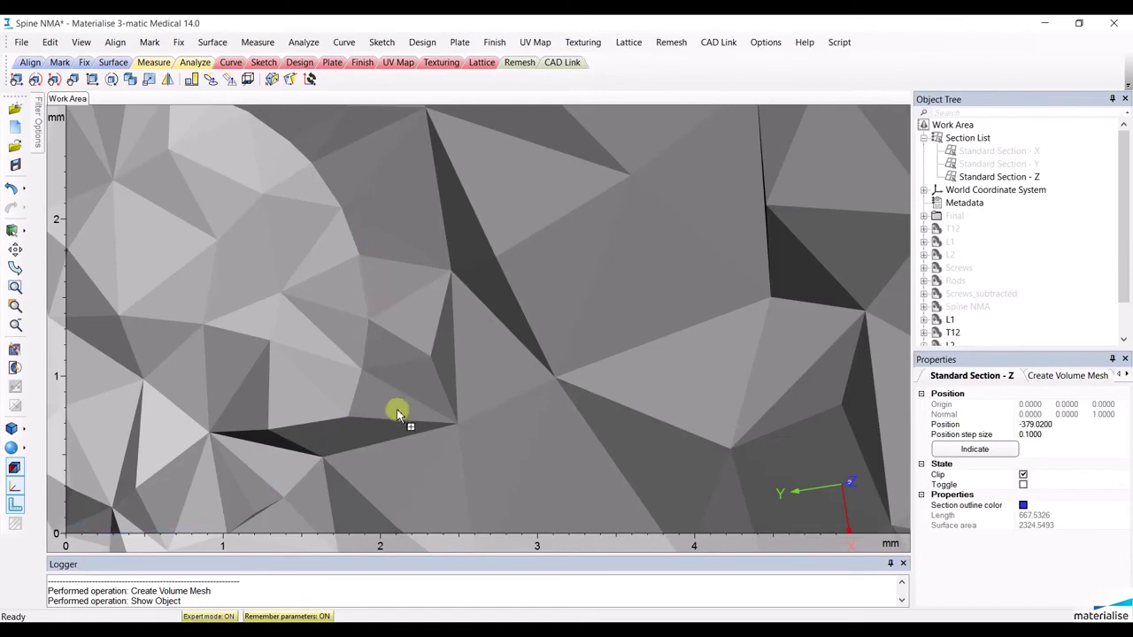
scroll(453, 346, "down", 3)
scroll(454, 347, "down", 3)
scroll(455, 352, "down", 3)
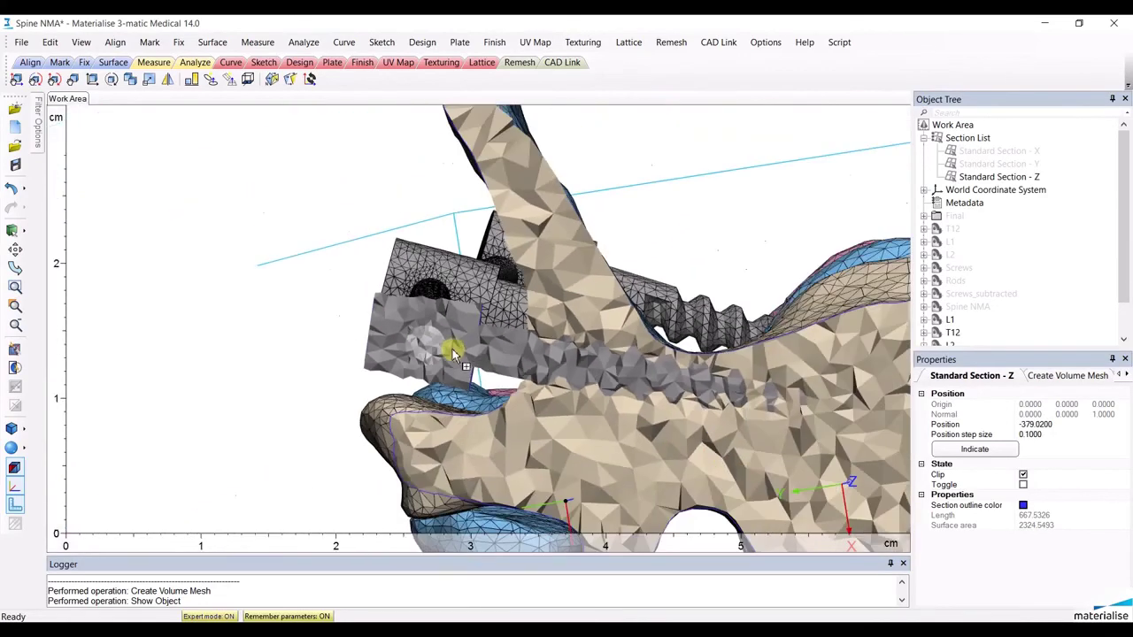
mouse_move(492, 354)
right_mouse_down()
mouse_move(542, 331)
mouse_move(543, 433)
right_mouse_up()
scroll(546, 319, "down", 3)
scroll(546, 357, "down", 2)
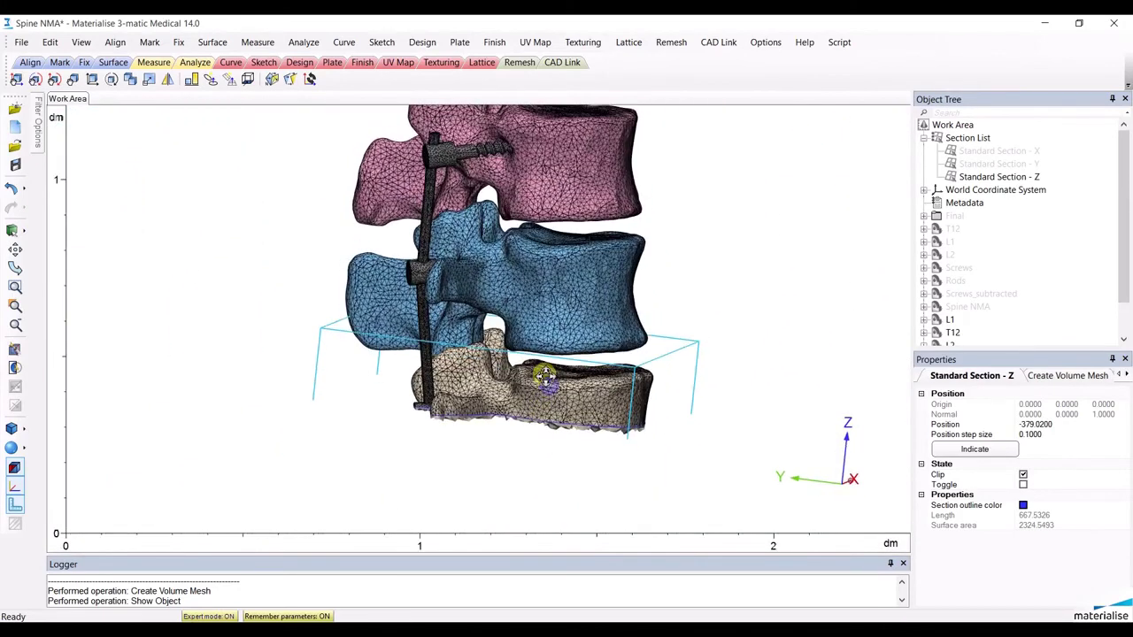
scroll(546, 379, "up", 2)
scroll(550, 372, "down", 3)
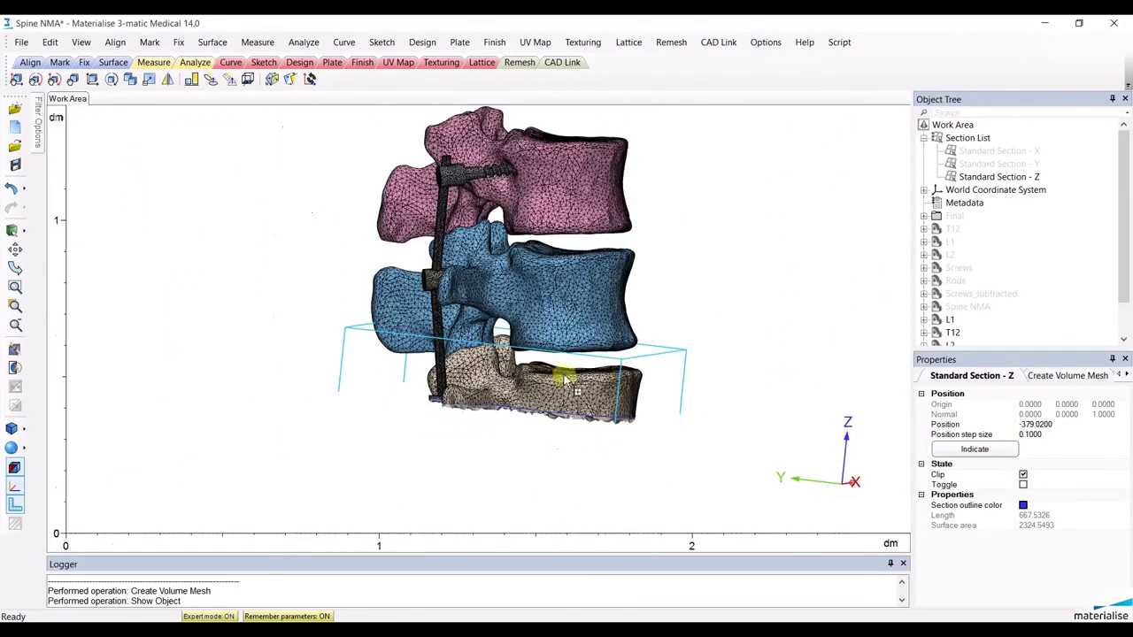
left_click(982, 177)
Hide Standard Section - Z, then browse the File export options, including FEM, without exporting
right_click(988, 182)
left_click(985, 224)
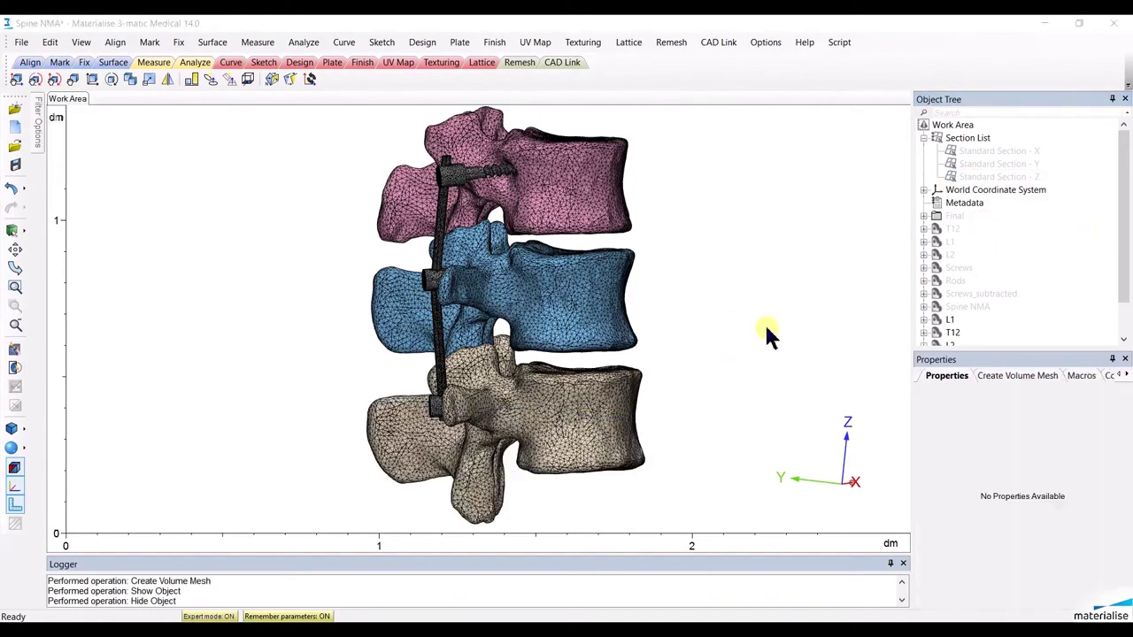
left_click(21, 42)
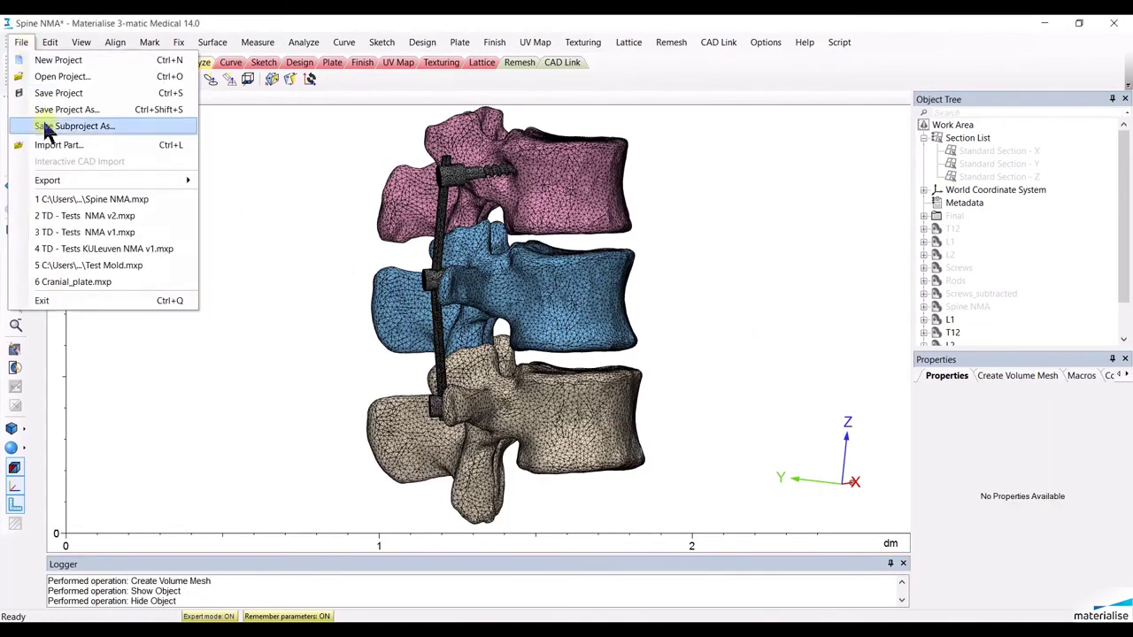
mouse_move(67, 180)
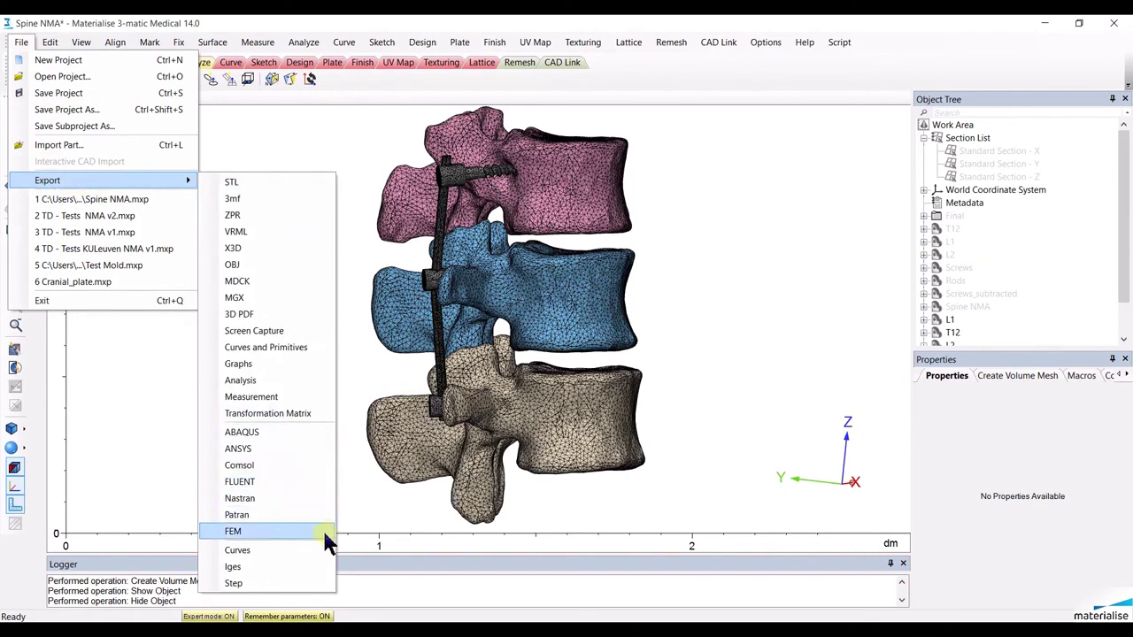
left_click(706, 372)
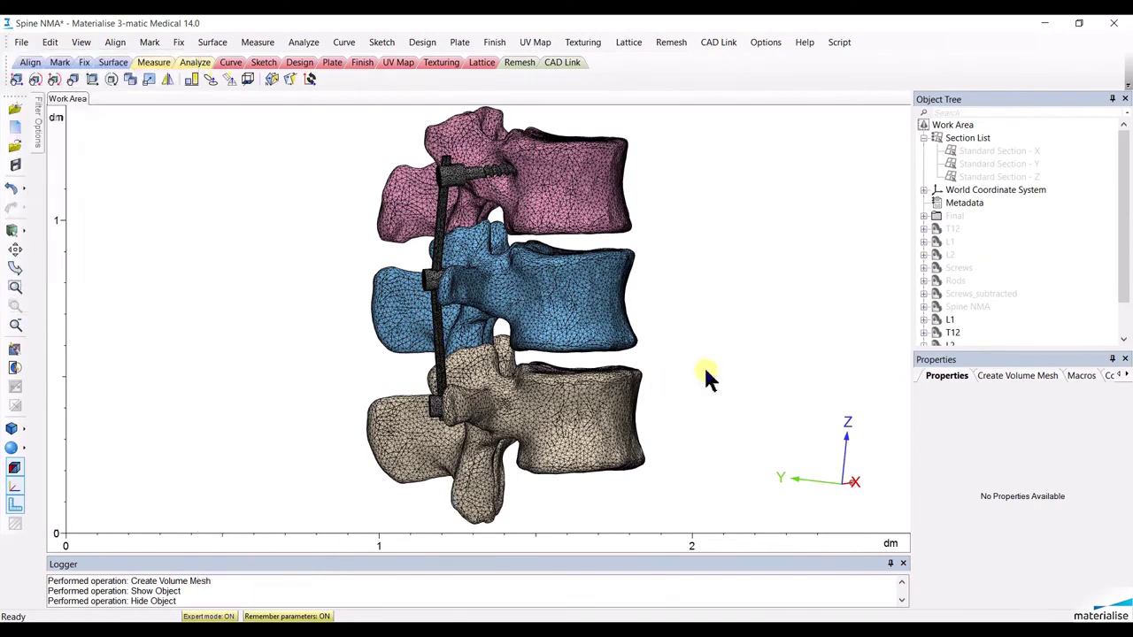